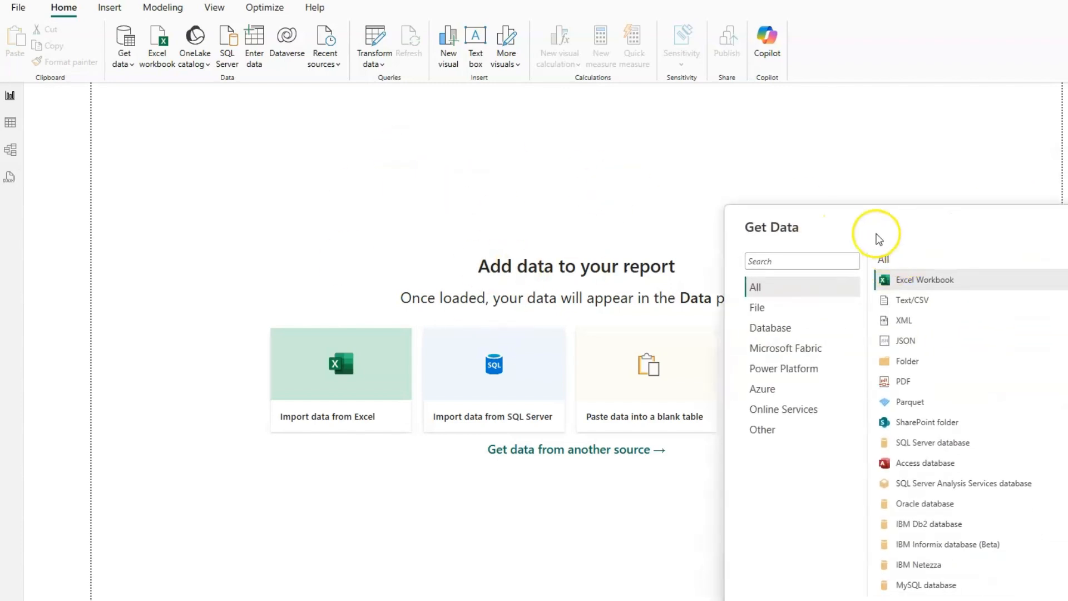
# Step: Connect to a Text/CSV source and open the cleaned_cartoon_customer_data file from the Downloads folder
pyautogui.moveTo(877, 238); pyautogui.dragTo(713, 174)
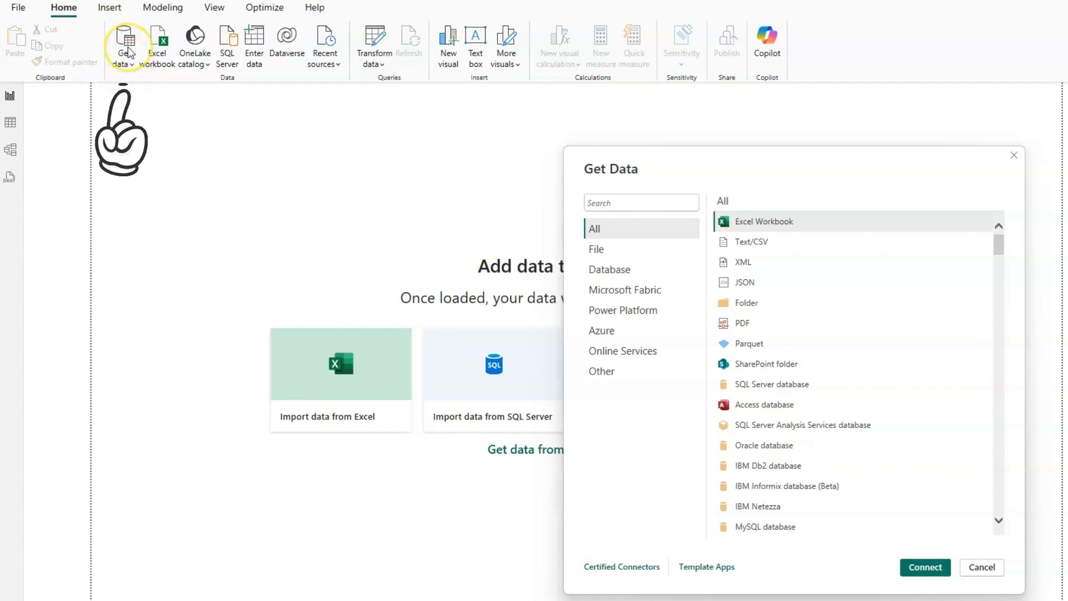
pyautogui.moveTo(879, 161); pyautogui.dragTo(630, 98)
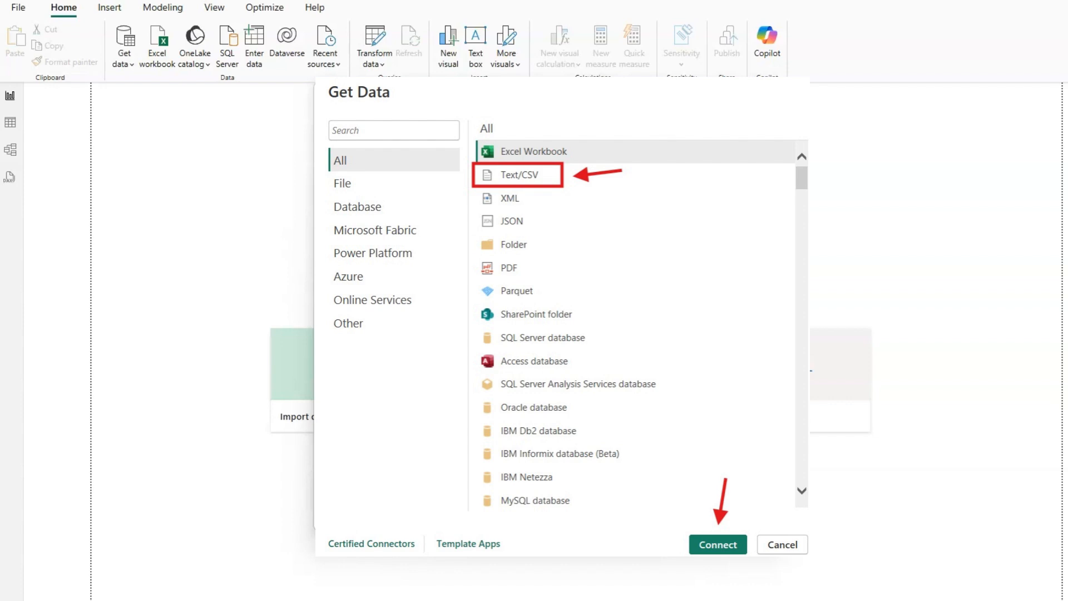
pyautogui.click(717, 544)
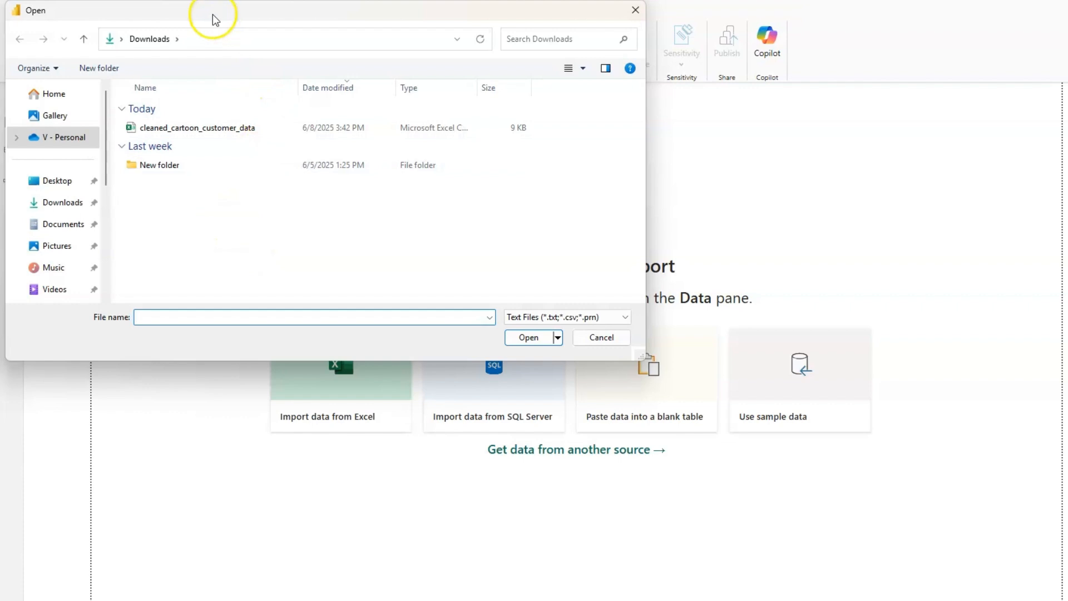
pyautogui.moveTo(212, 14); pyautogui.dragTo(287, 66)
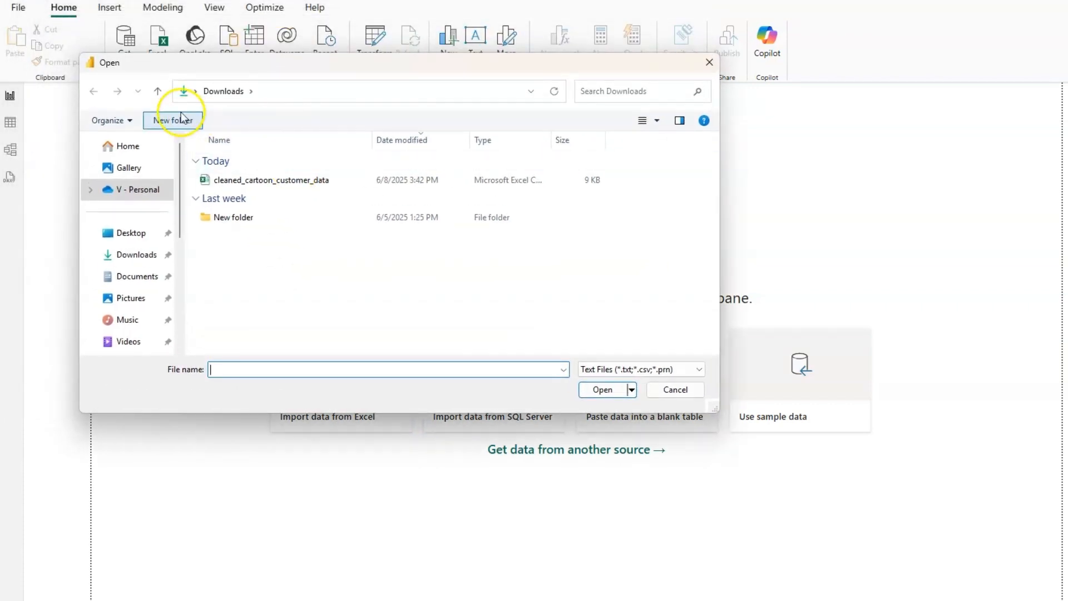
pyautogui.click(345, 181)
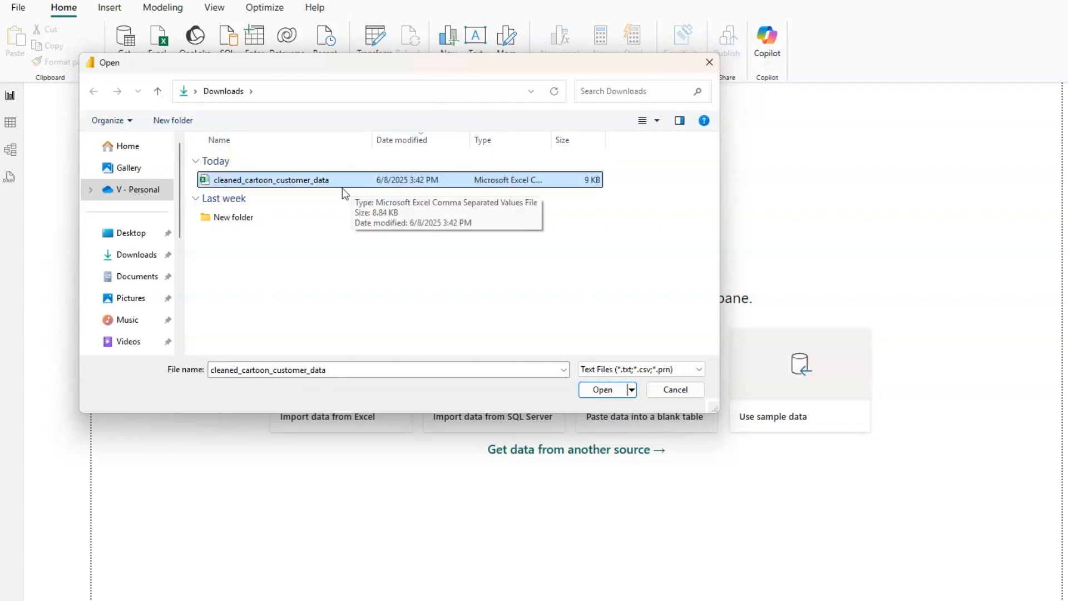
pyautogui.click(606, 389)
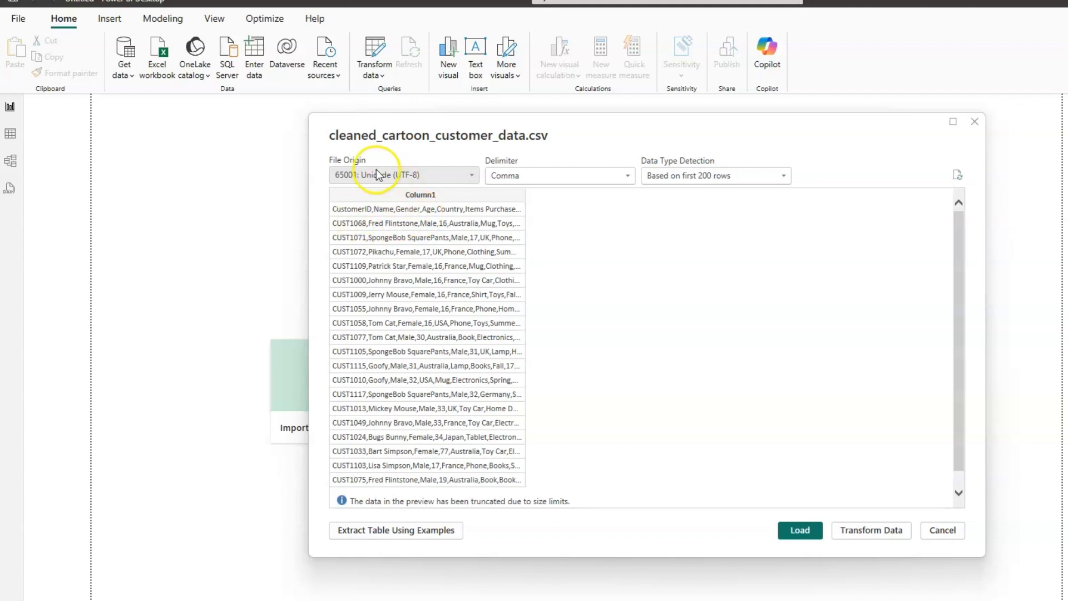
# Step: Set the CSV import delimiter to Comma and open the data for transformation
pyautogui.click(508, 175)
pyautogui.click(512, 207)
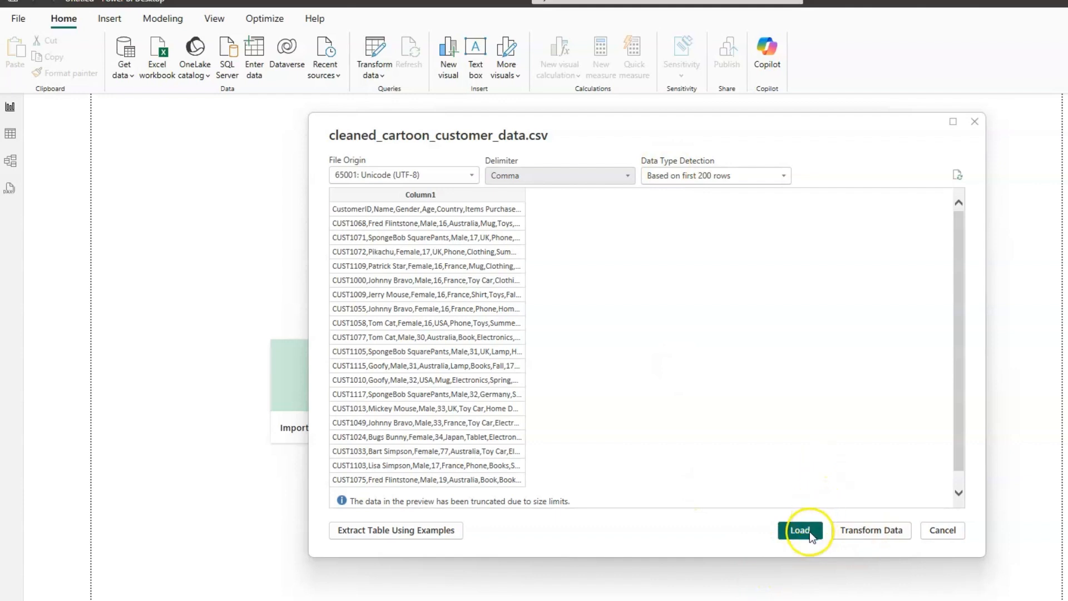
pyautogui.click(875, 529)
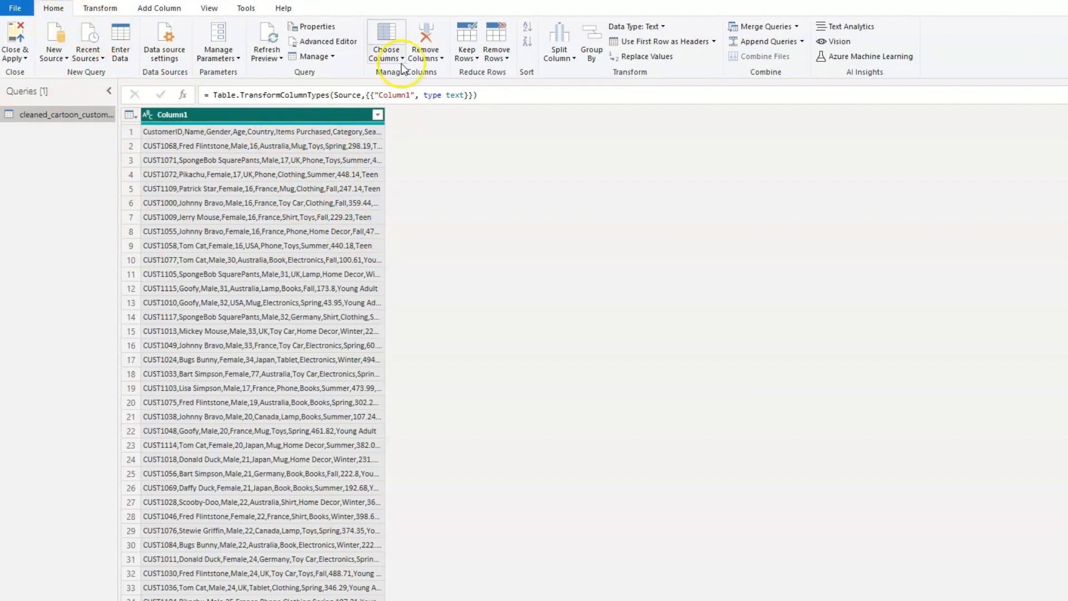
# Step: Split Column1 by the comma delimiter at each occurrence of the delimiter
pyautogui.click(568, 61)
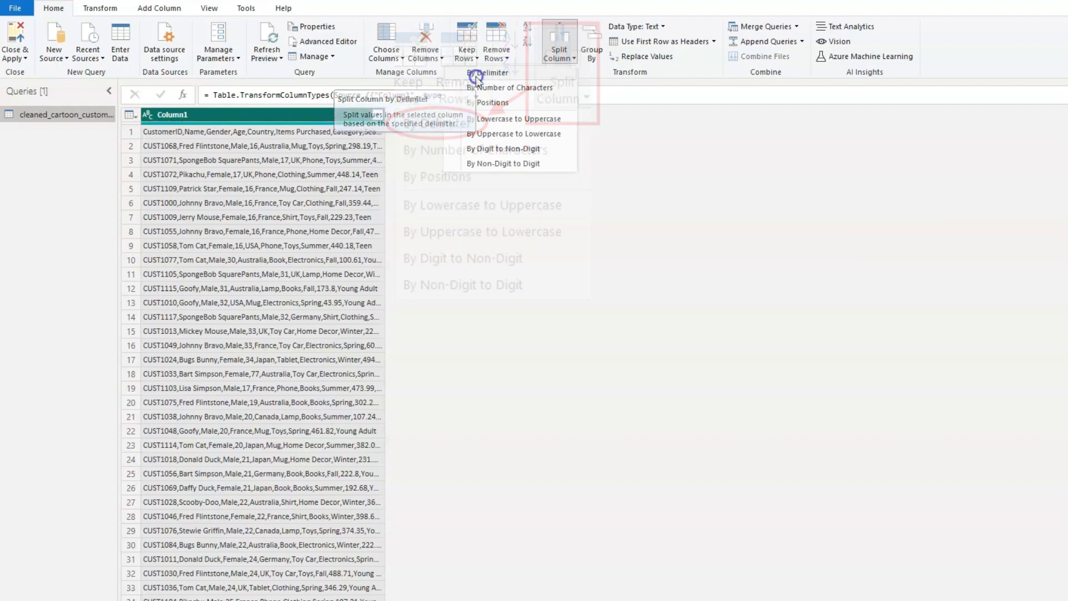
pyautogui.click(476, 76)
pyautogui.moveTo(661, 187); pyautogui.dragTo(692, 194)
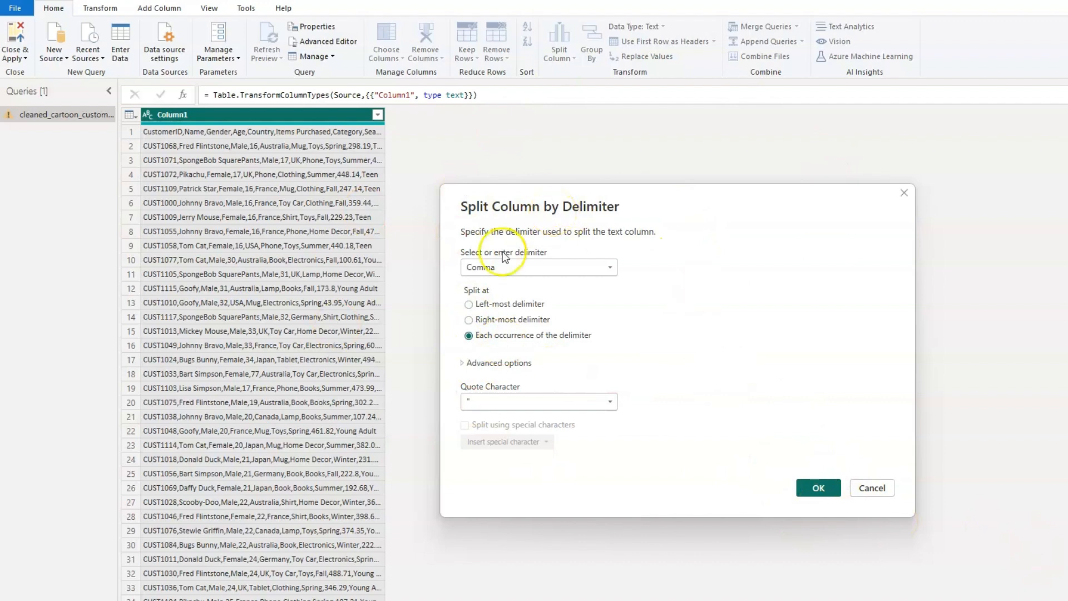
pyautogui.click(830, 490)
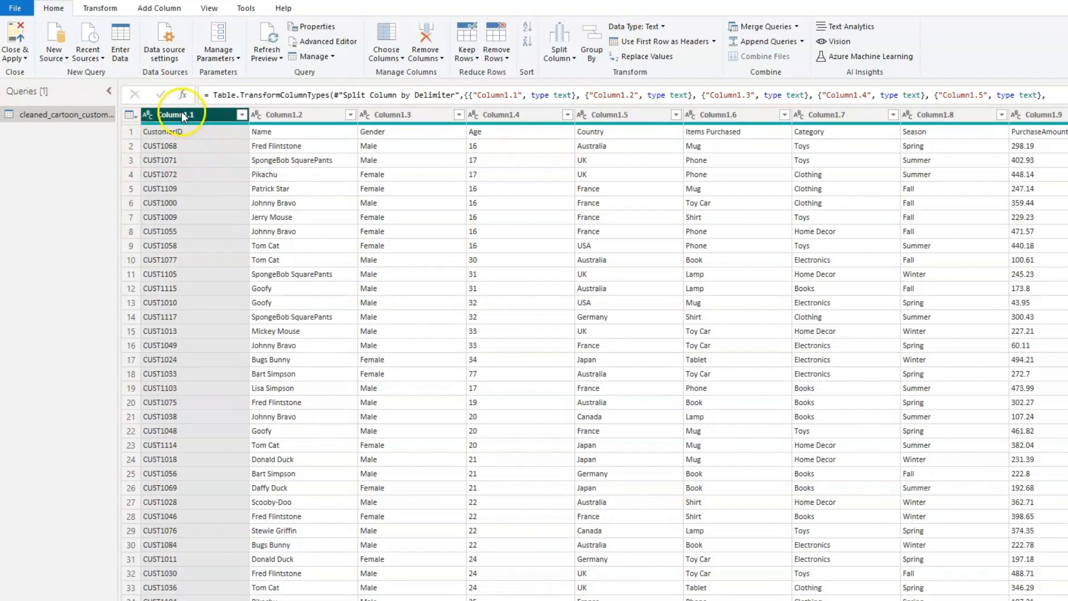
# Step: Promote the first row, containing CustomerID, Name and Gender, to the table's column headers
pyautogui.click(305, 116)
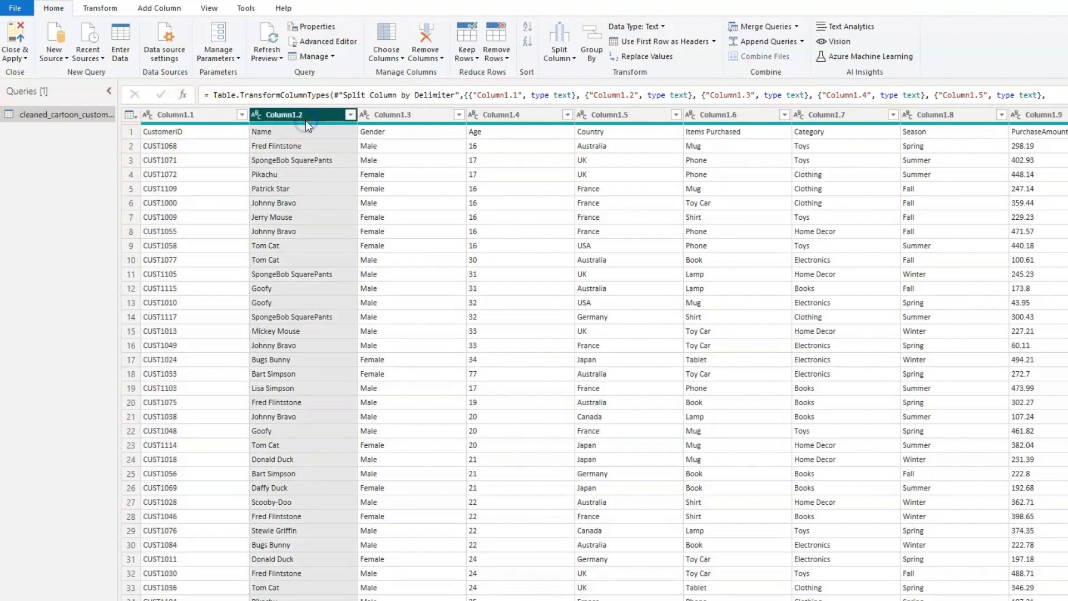
pyautogui.click(386, 114)
pyautogui.click(241, 162)
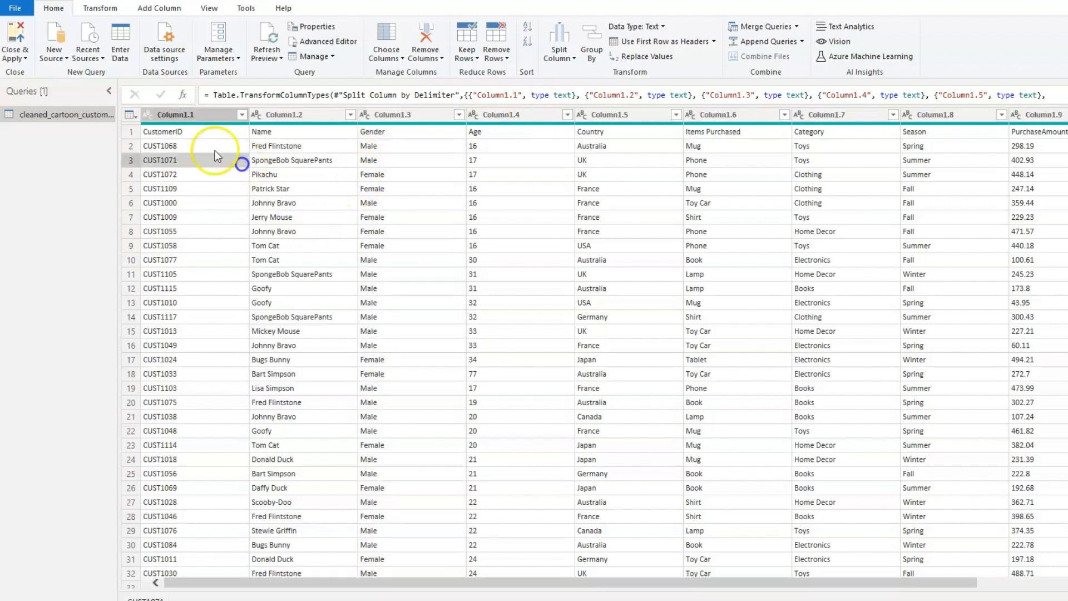
pyautogui.click(130, 131)
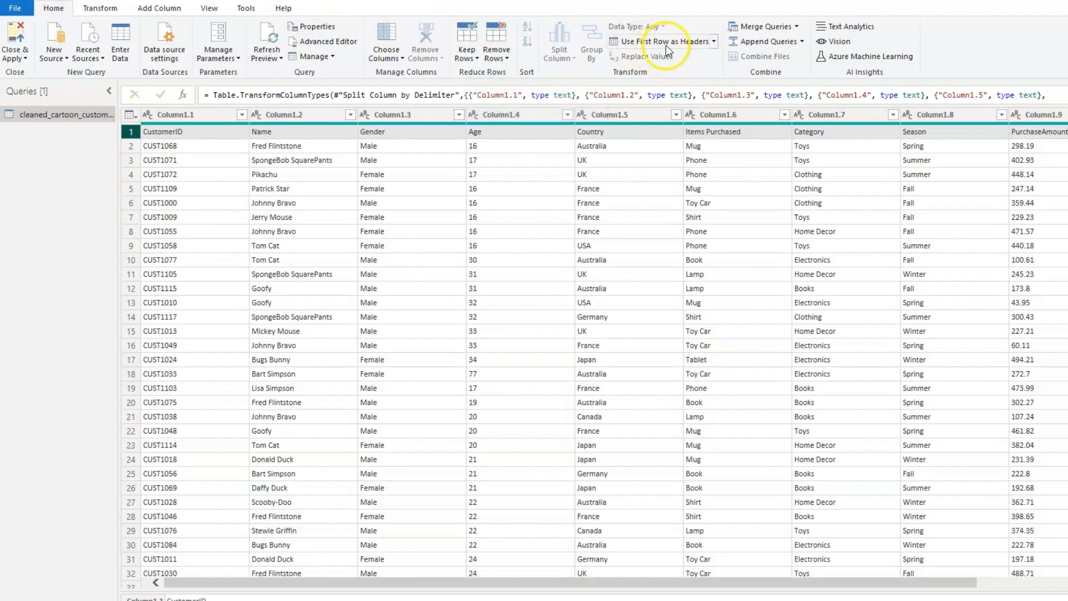
pyautogui.click(694, 42)
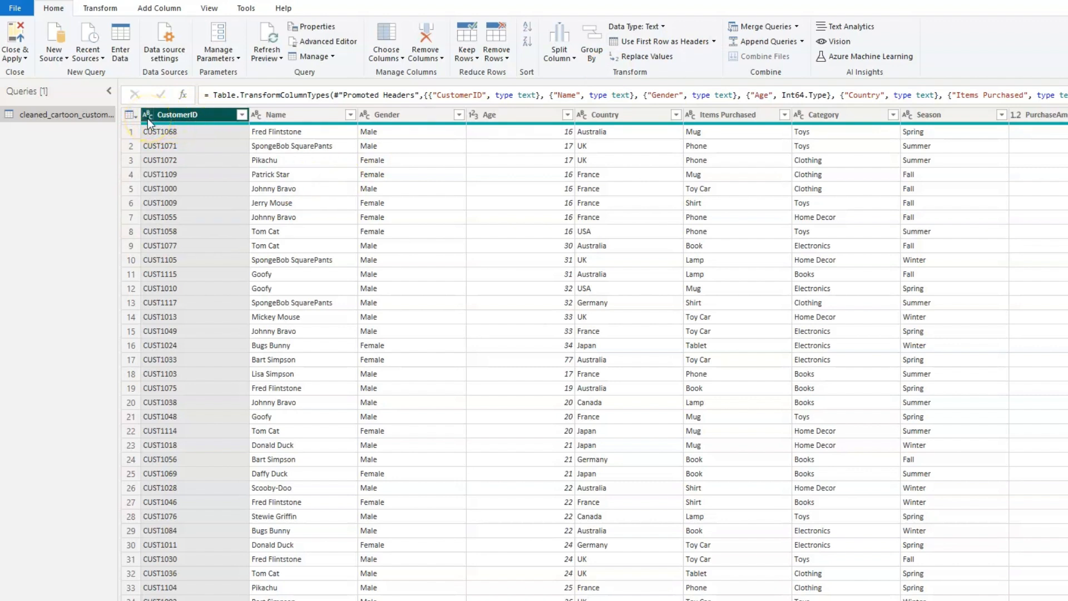
# Step: Check the Name and Gender column types and set the Age column's data type to Whole Number
pyautogui.keyDown('ctrl'); pyautogui.click(292, 118); pyautogui.keyUp('ctrl')
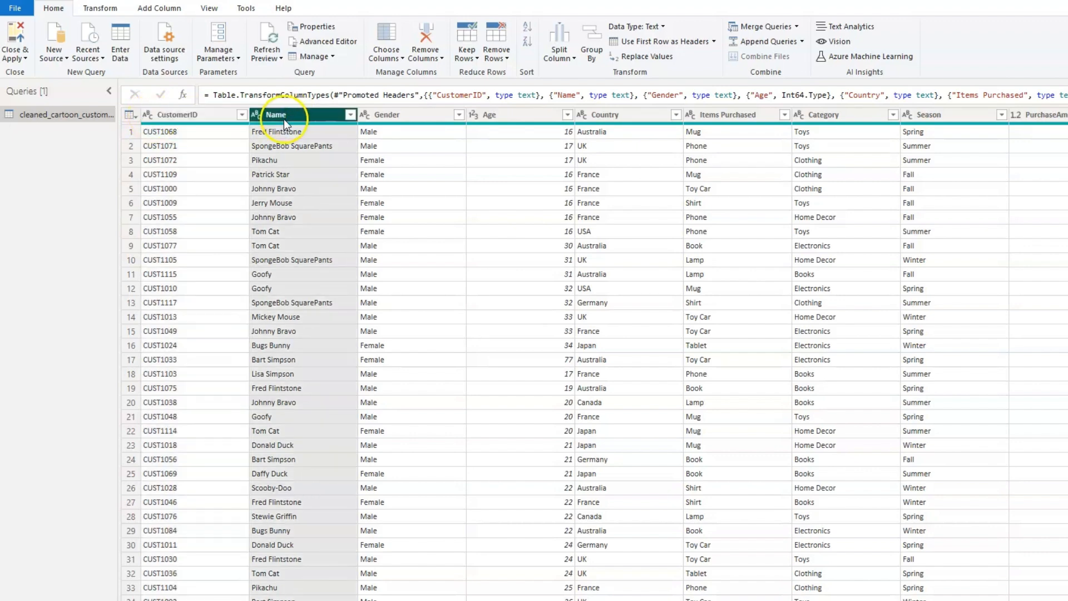
pyautogui.click(253, 114)
pyautogui.click(394, 115)
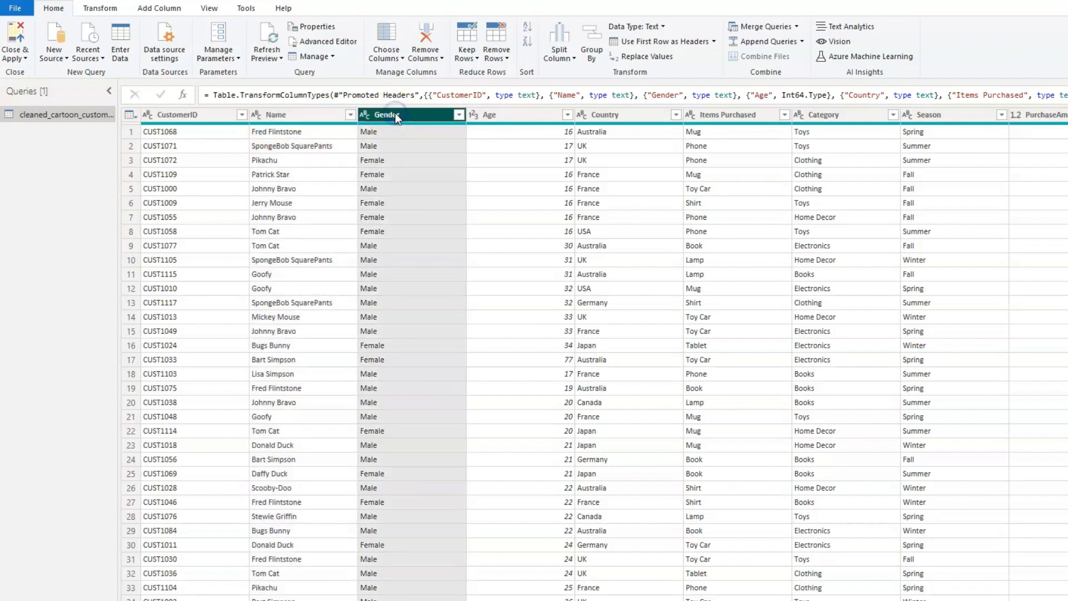
pyautogui.click(487, 116)
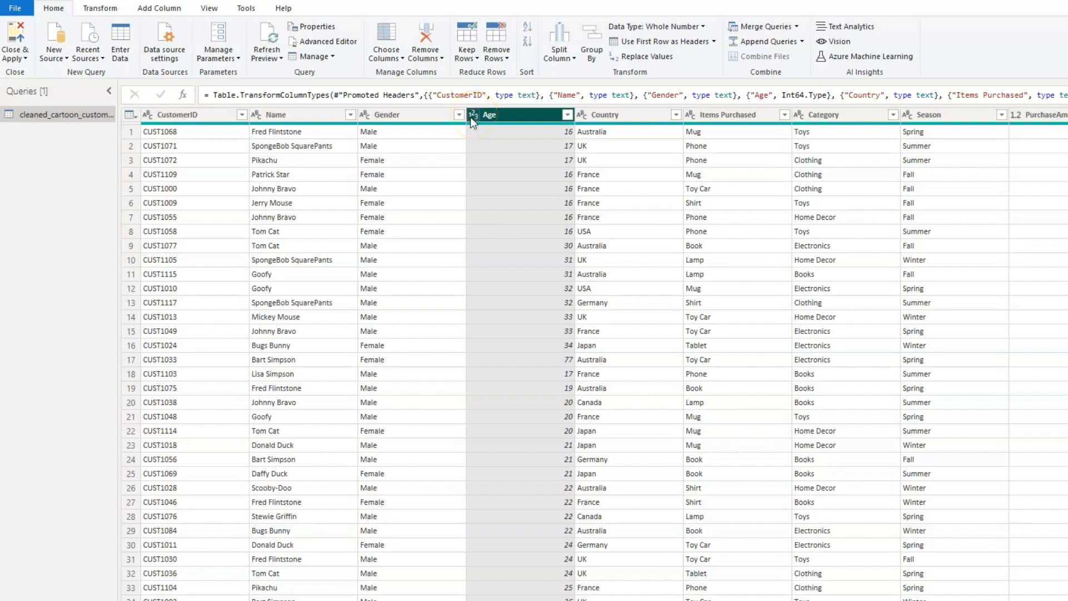
pyautogui.click(474, 116)
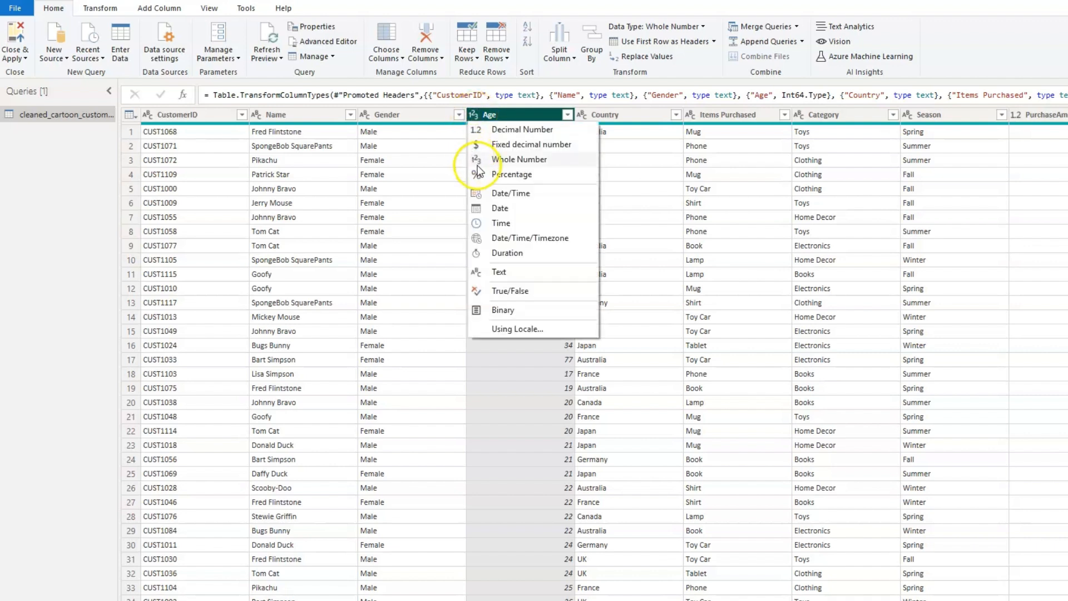
pyautogui.click(536, 161)
# Step: Check the data types of the Country, Items Purchased, Category, Season, PurchaseAmount and Age Group columns
pyautogui.click(582, 115)
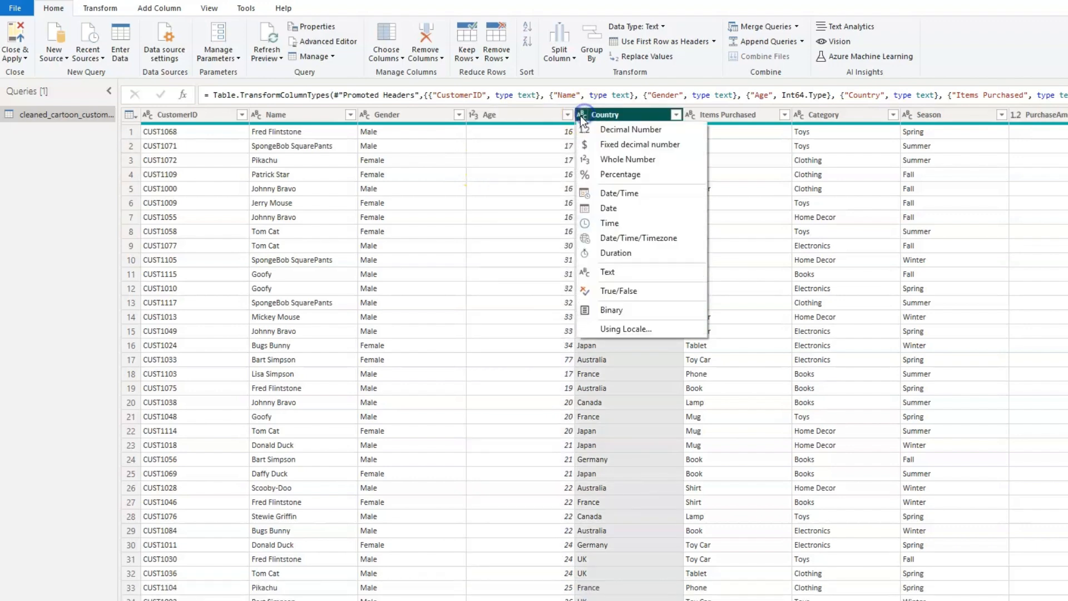
pyautogui.click(690, 114)
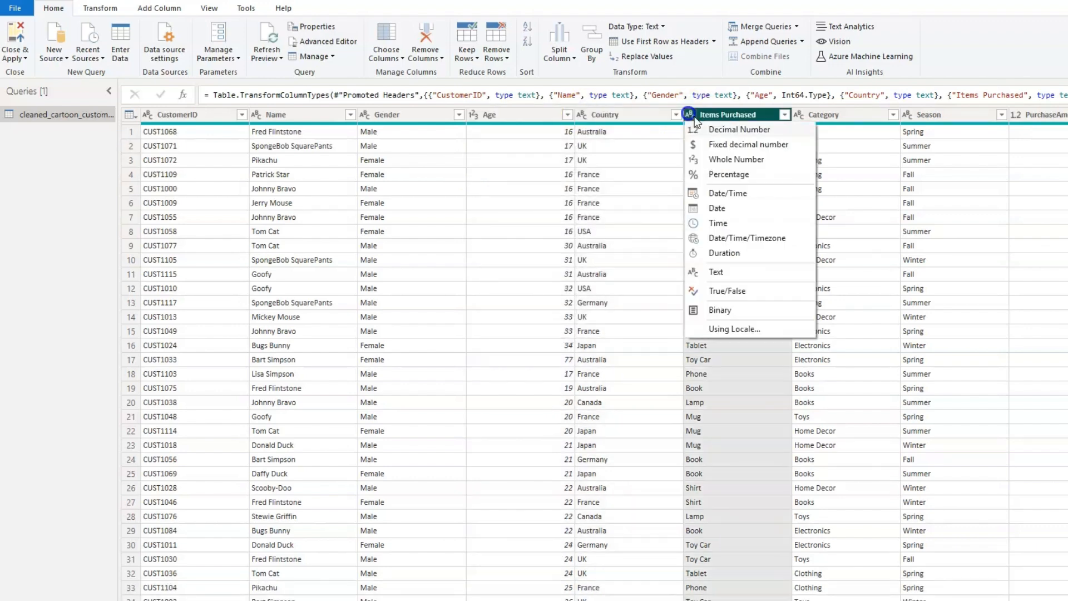
pyautogui.click(798, 115)
pyautogui.click(906, 115)
pyautogui.click(1033, 113)
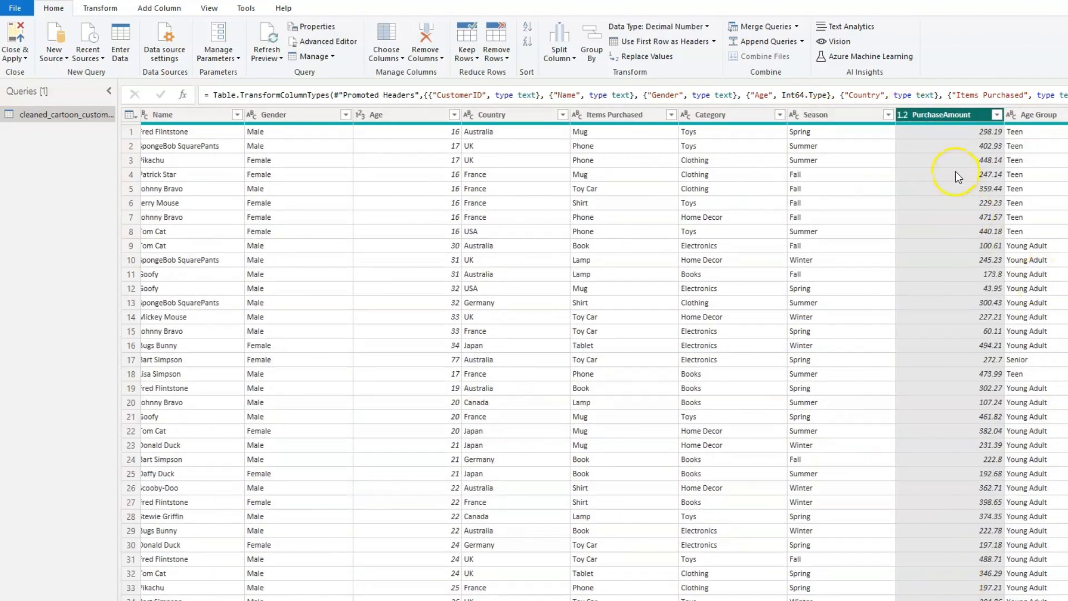
pyautogui.click(899, 115)
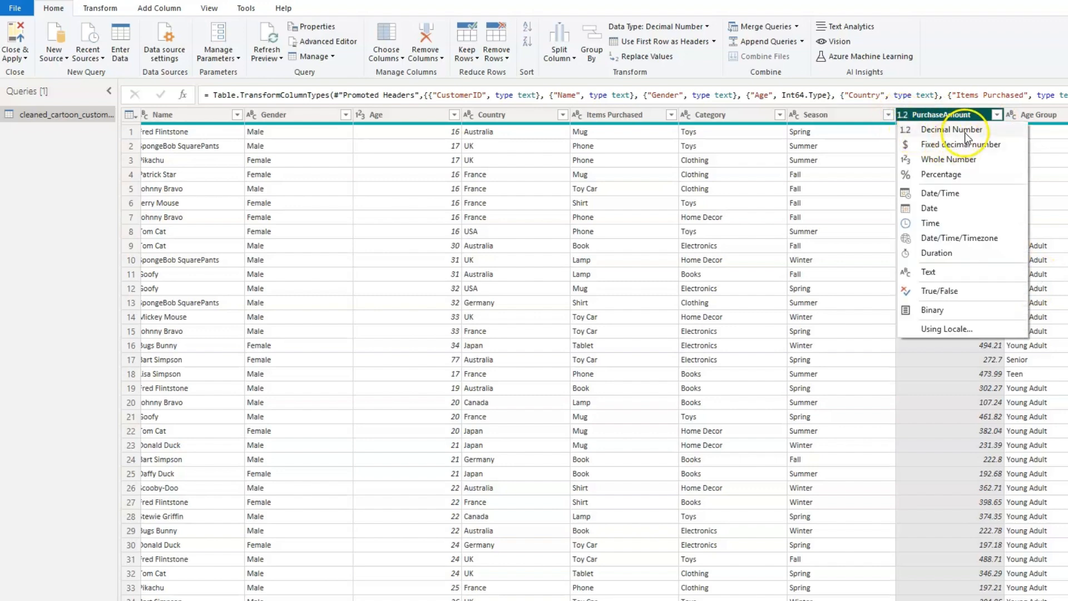
pyautogui.click(1012, 114)
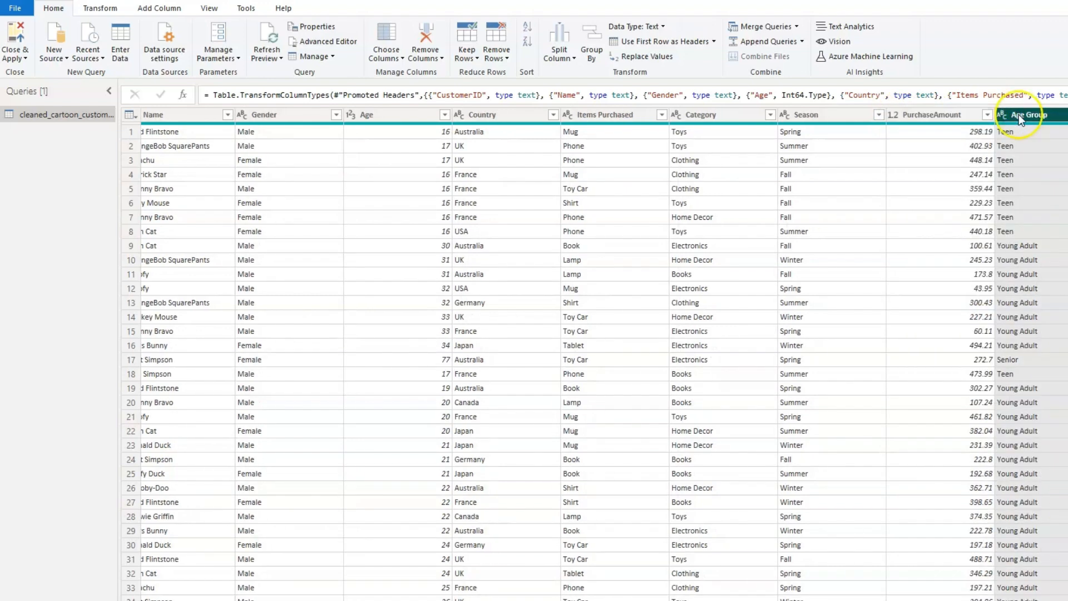
pyautogui.click(1001, 114)
# Step: Look through the table's rows for data problems and return to the first row and CustomerID column
pyautogui.click(924, 158)
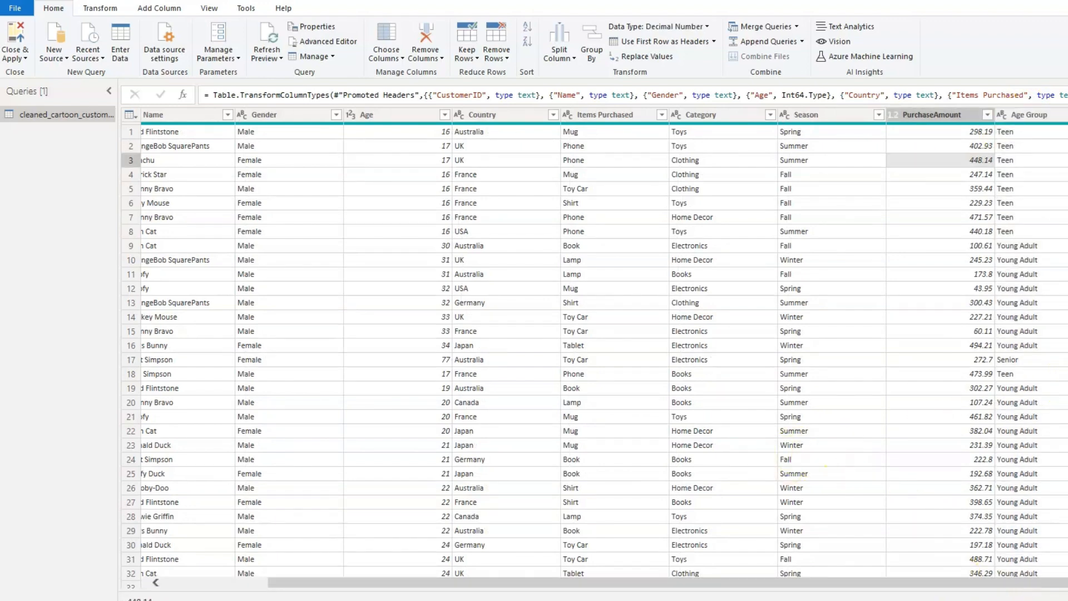
pyautogui.scroll(-1, 1064, 356)
pyautogui.scroll(-20, 1064, 356)
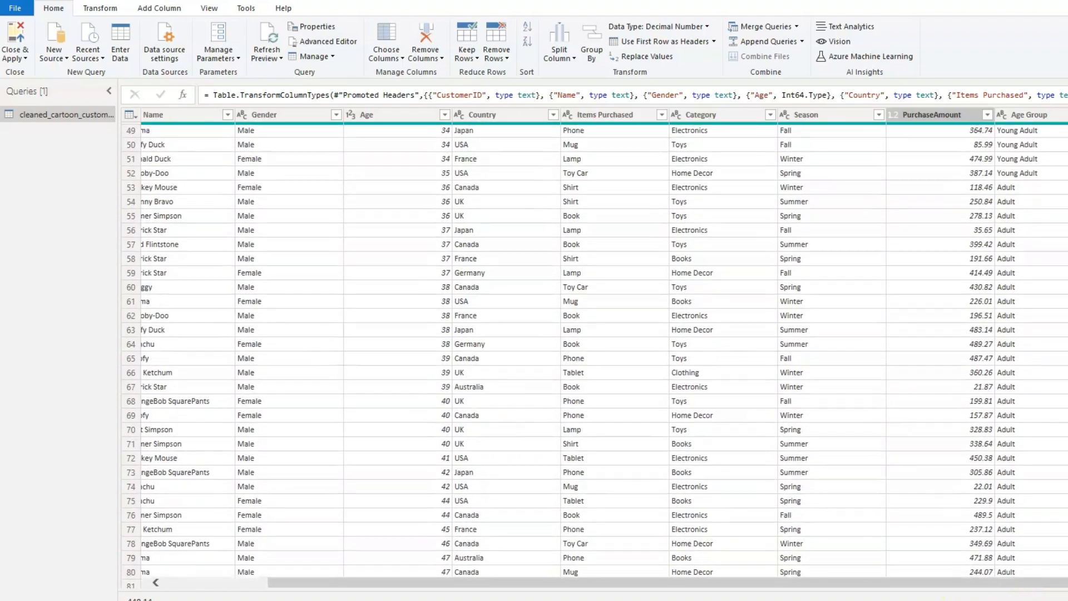
pyautogui.scroll(12, 1063, 356)
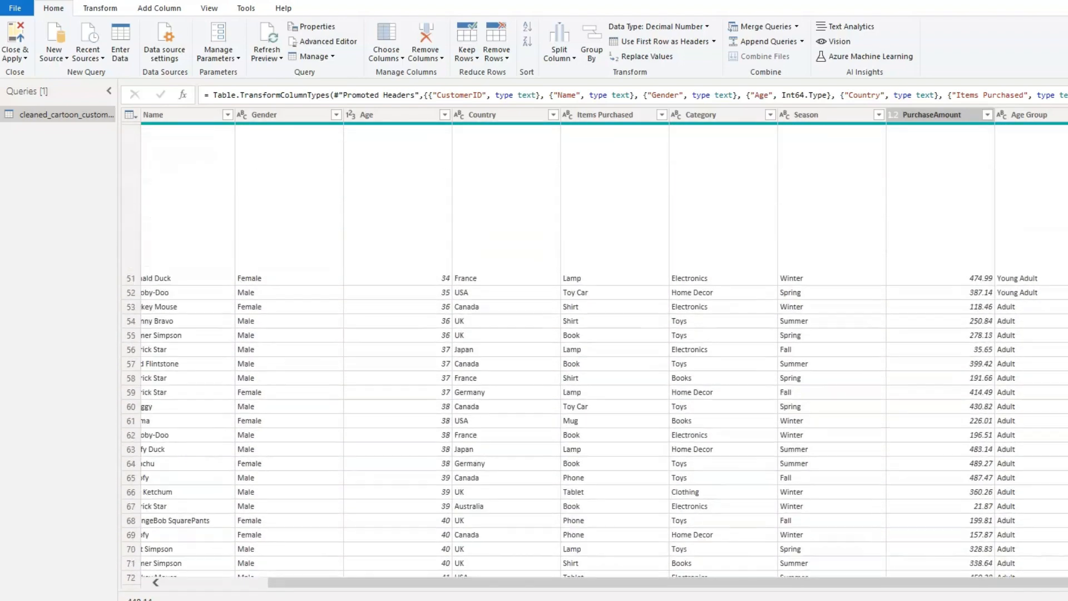
pyautogui.scroll(9, 1064, 356)
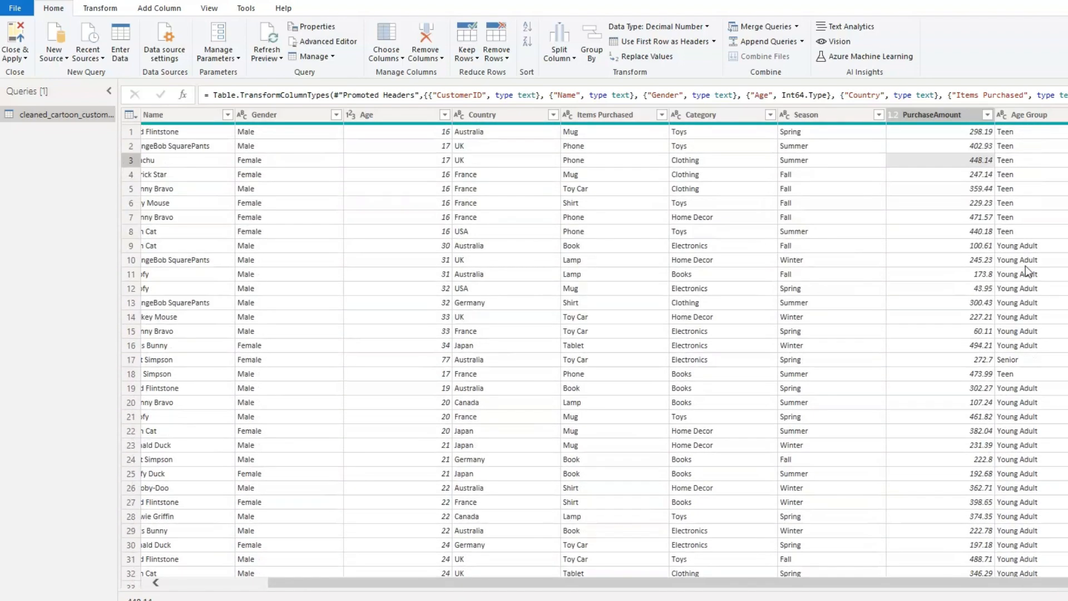
pyautogui.moveTo(646, 581); pyautogui.dragTo(420, 581)
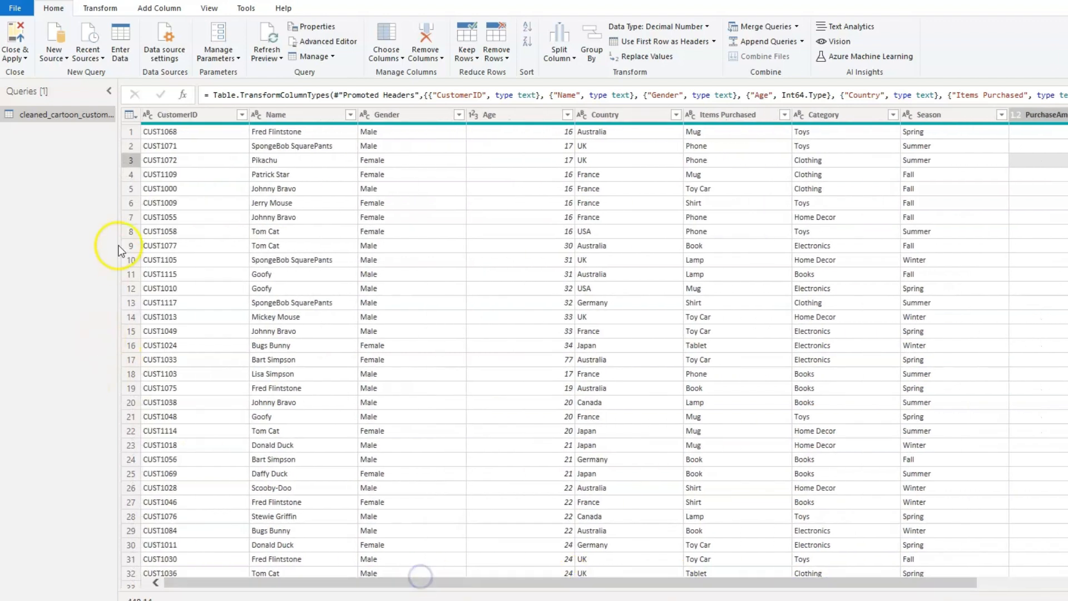
# Step: Check the available row-removal options for the table, including duplicates, blank rows and errors, without applying any
pyautogui.click(155, 132)
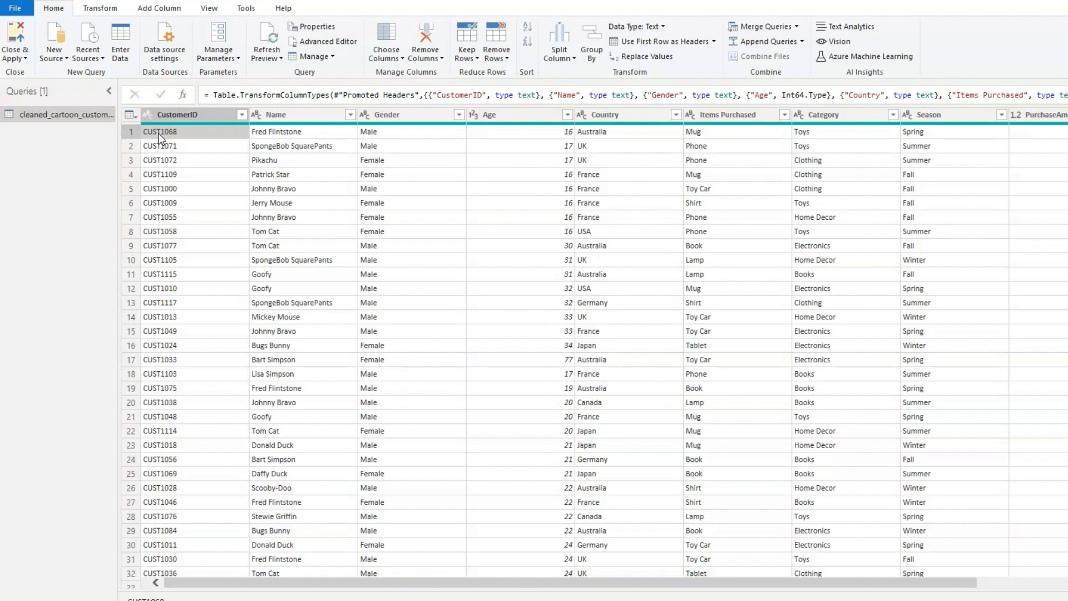
pyautogui.click(238, 192)
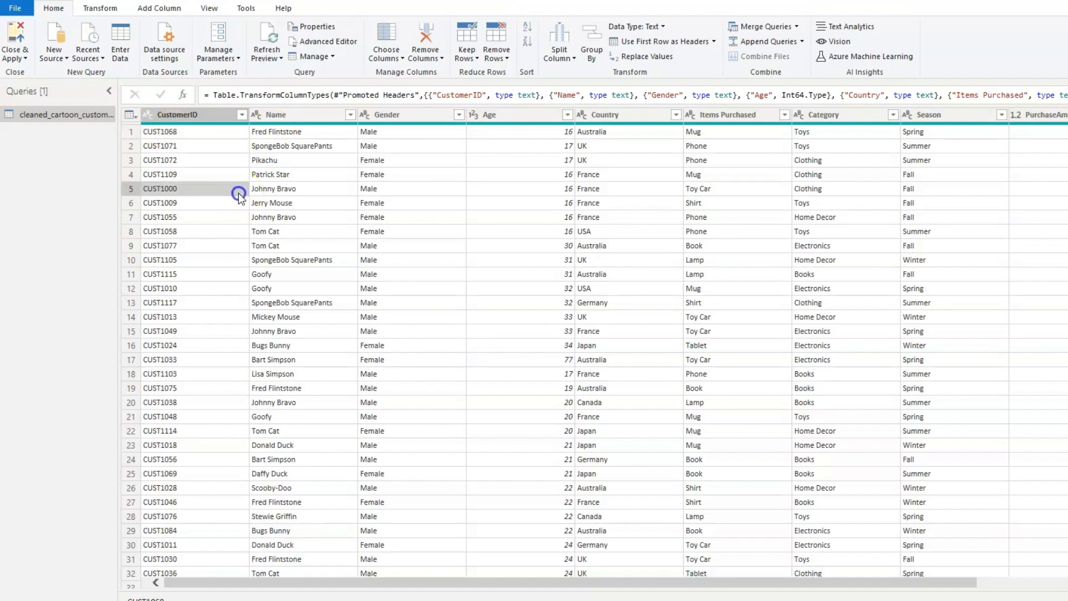
pyautogui.click(212, 133)
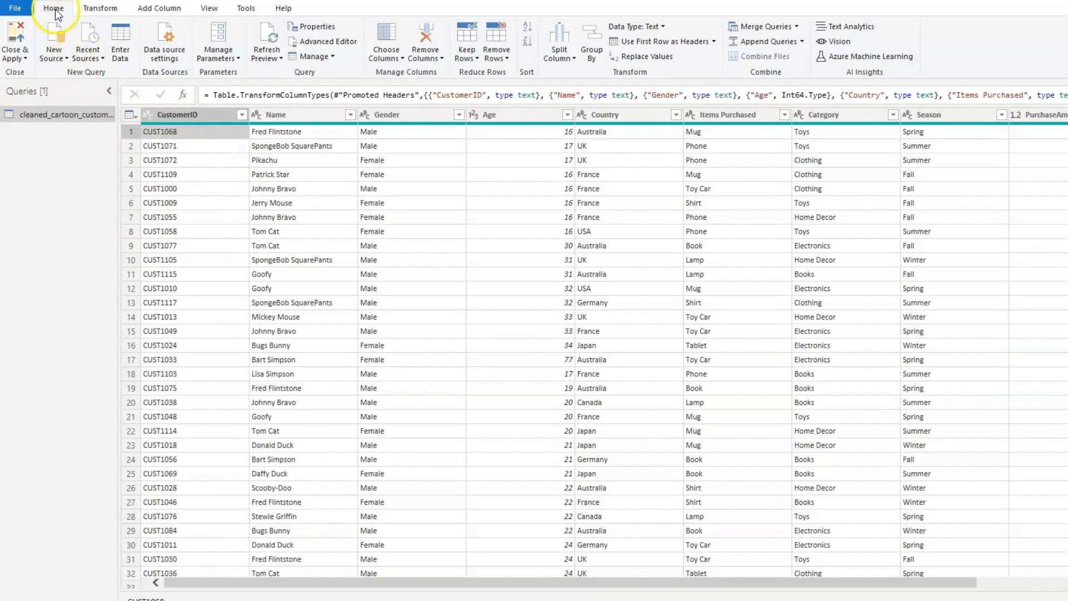
pyautogui.click(503, 60)
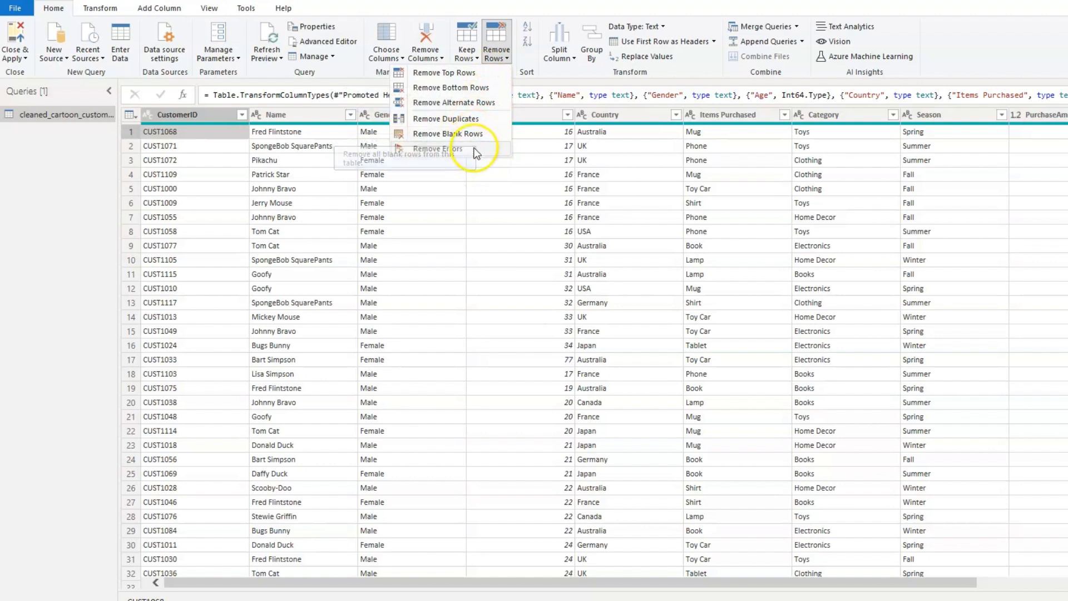
pyautogui.click(612, 209)
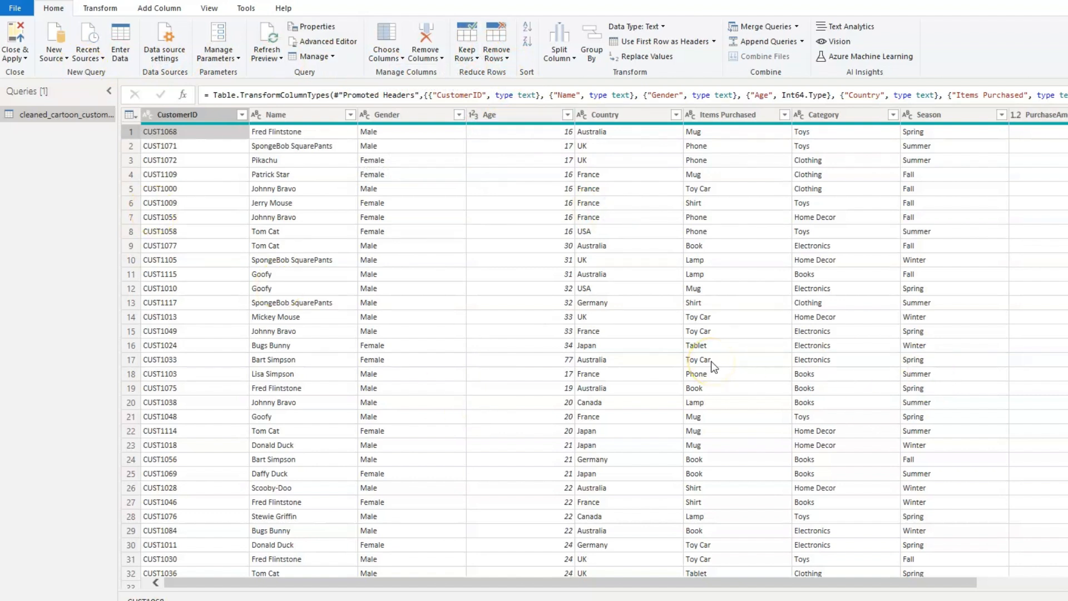
# Step: Close Power Query applying the pending changes, and check the loaded customer table's rows in Table view
pyautogui.click(22, 58)
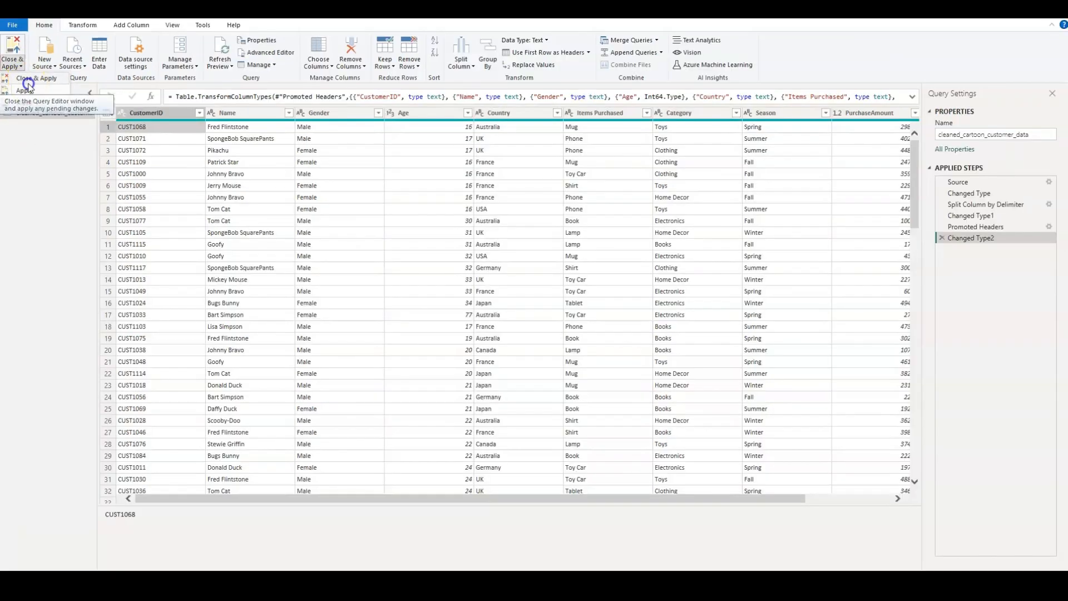
pyautogui.click(31, 78)
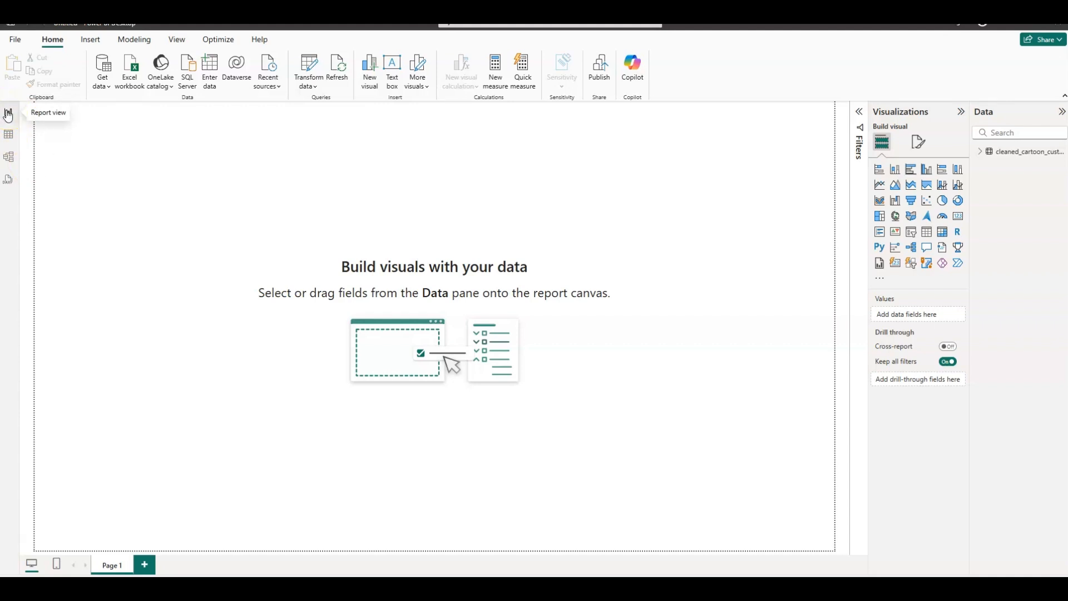
pyautogui.click(9, 137)
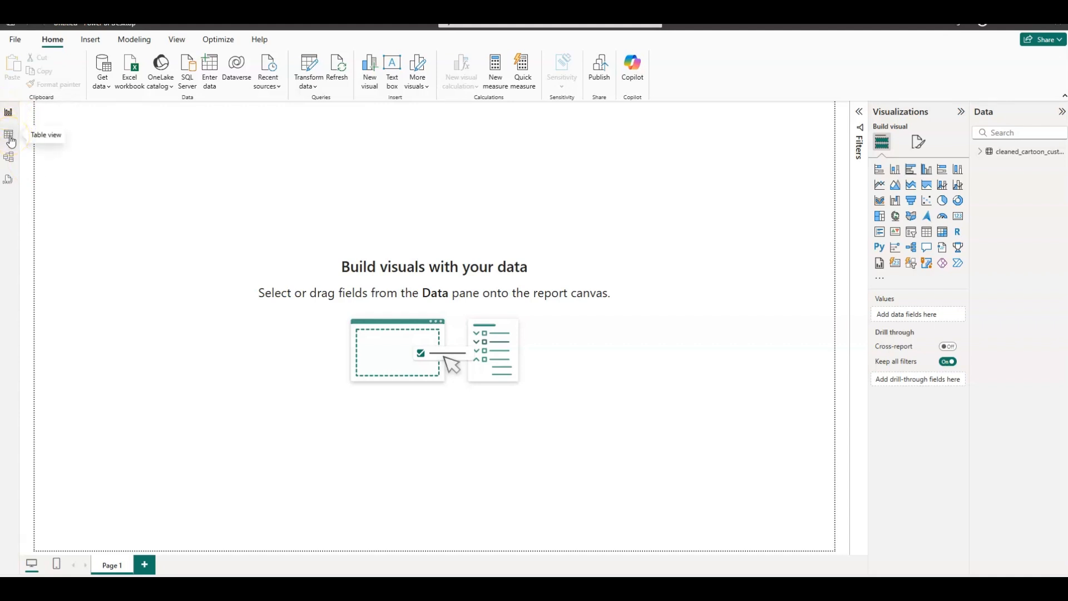
pyautogui.click(9, 136)
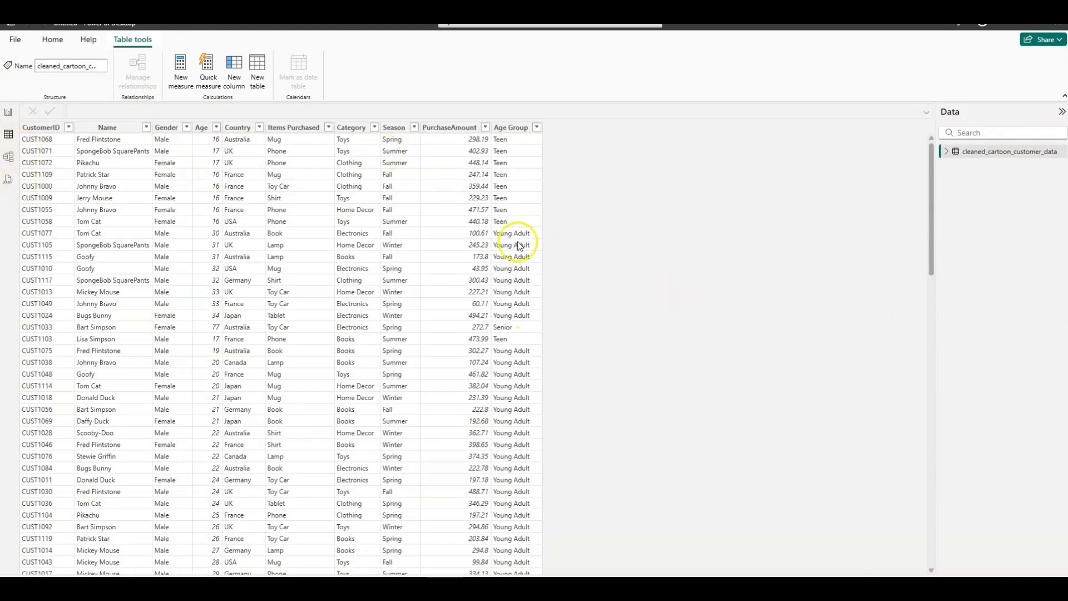
# Step: Create a clustered bar chart on the report page with Country on the Y-axis and PurchaseAmount on the X-axis
pyautogui.click(11, 116)
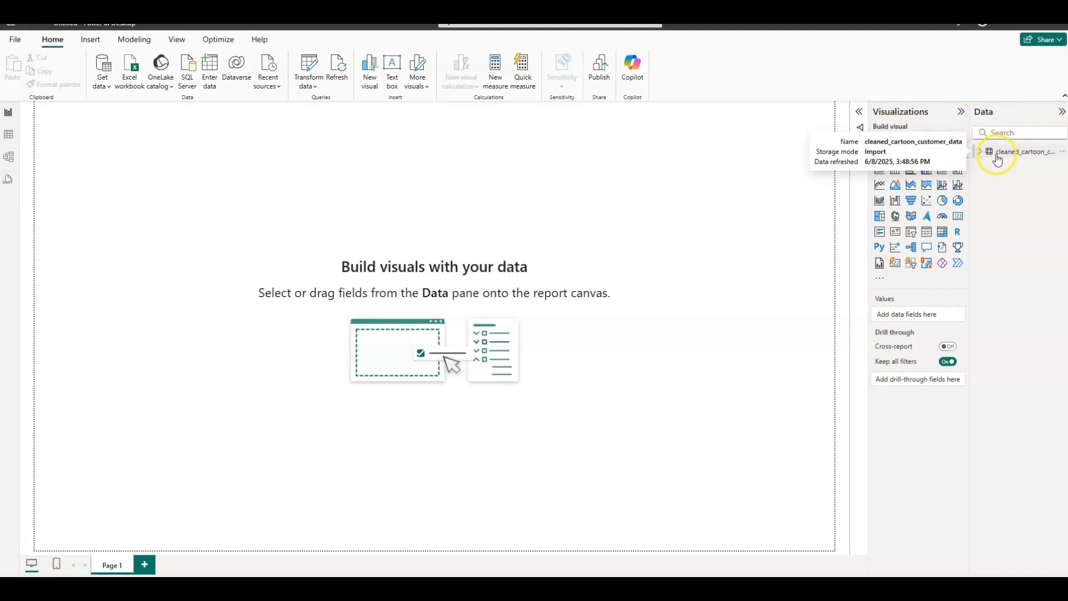
pyautogui.click(979, 152)
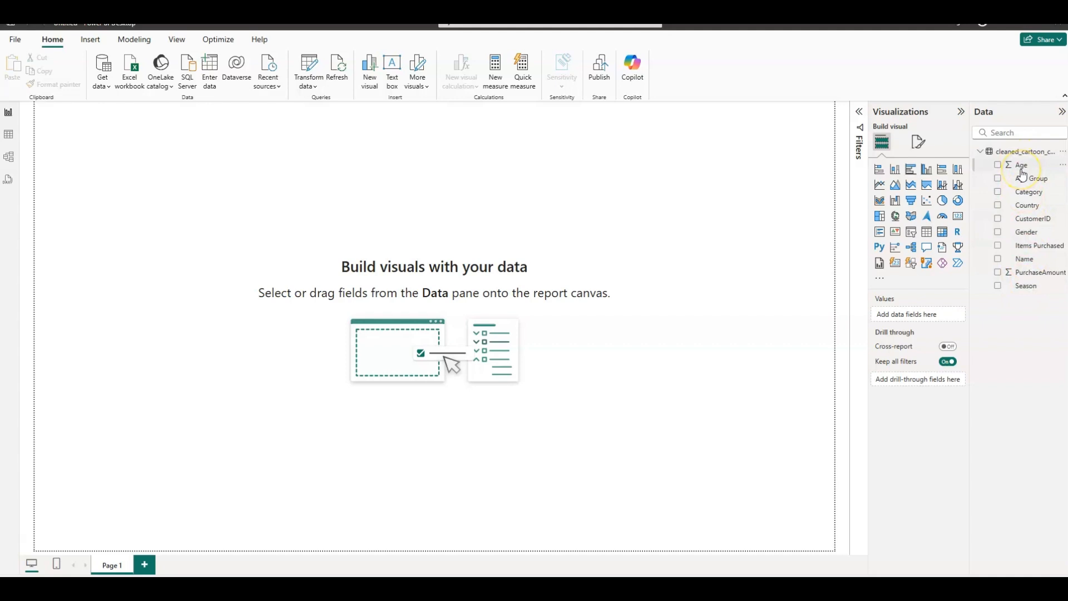
pyautogui.click(594, 570)
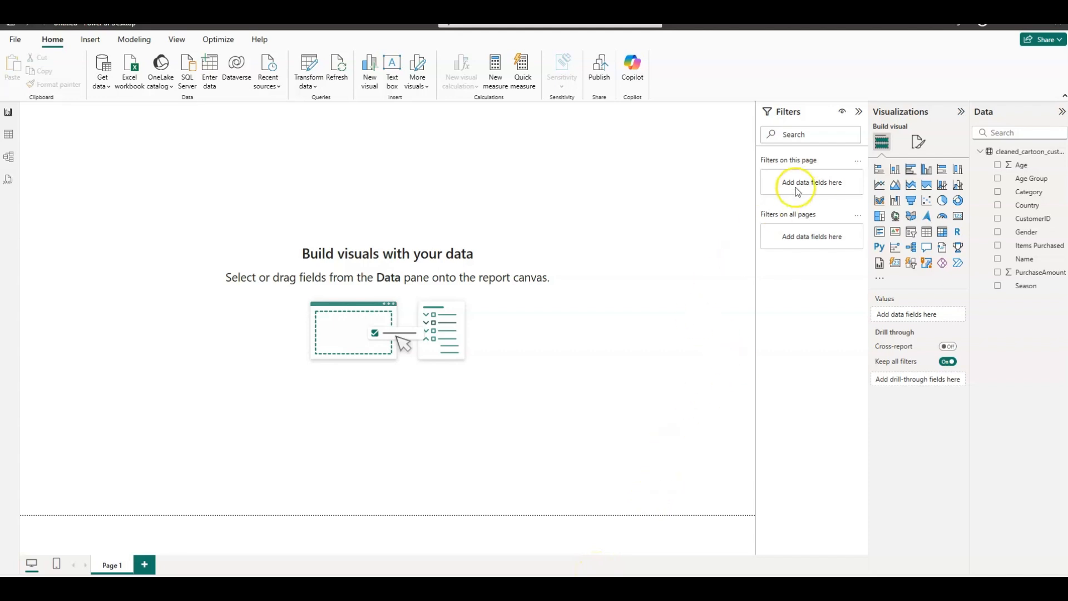
pyautogui.click(910, 170)
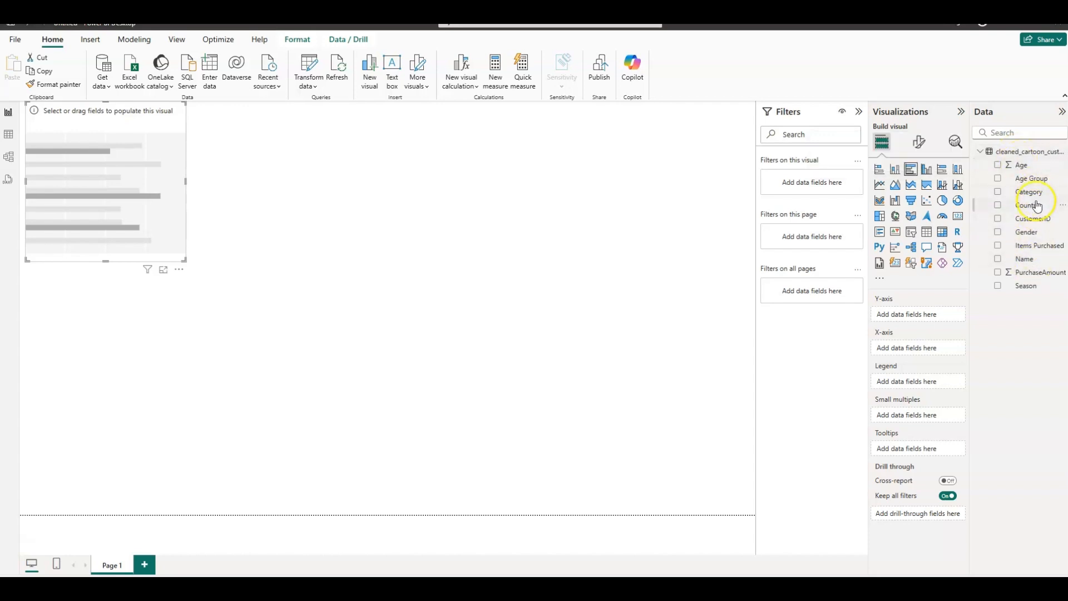
pyautogui.moveTo(1032, 207); pyautogui.dragTo(932, 315)
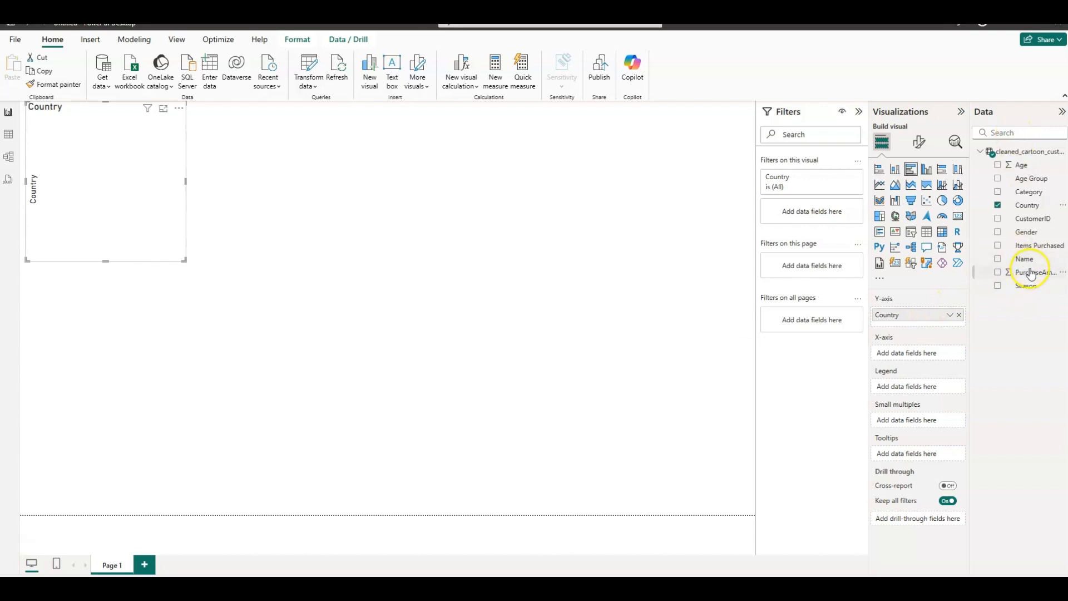
pyautogui.moveTo(1030, 272); pyautogui.dragTo(929, 351)
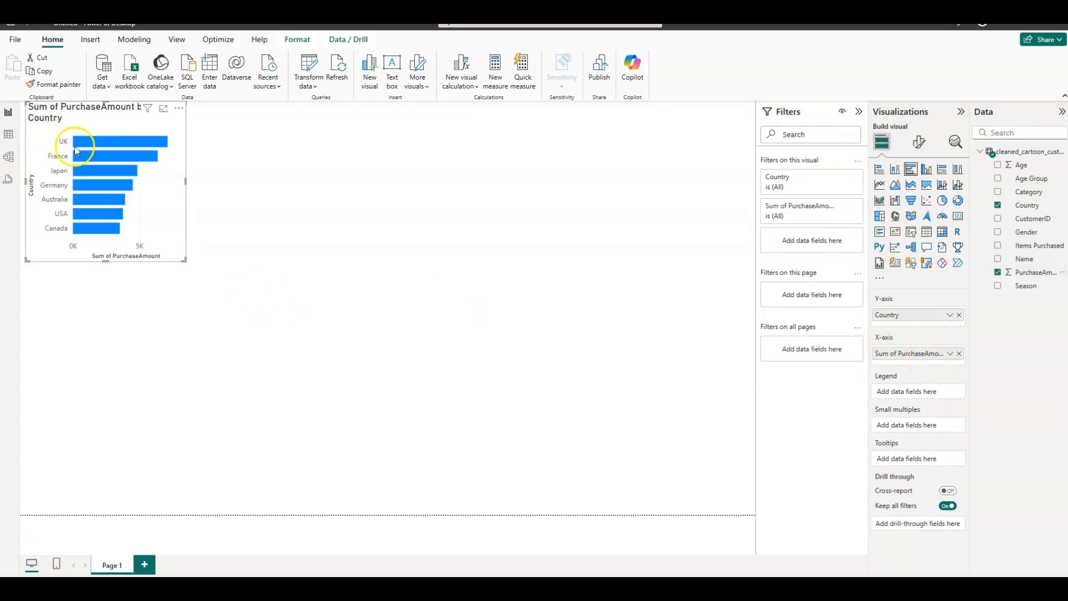
# Step: Widen the PurchaseAmount by Country bar chart and move it to the lower-right part of the report page
pyautogui.moveTo(118, 143)
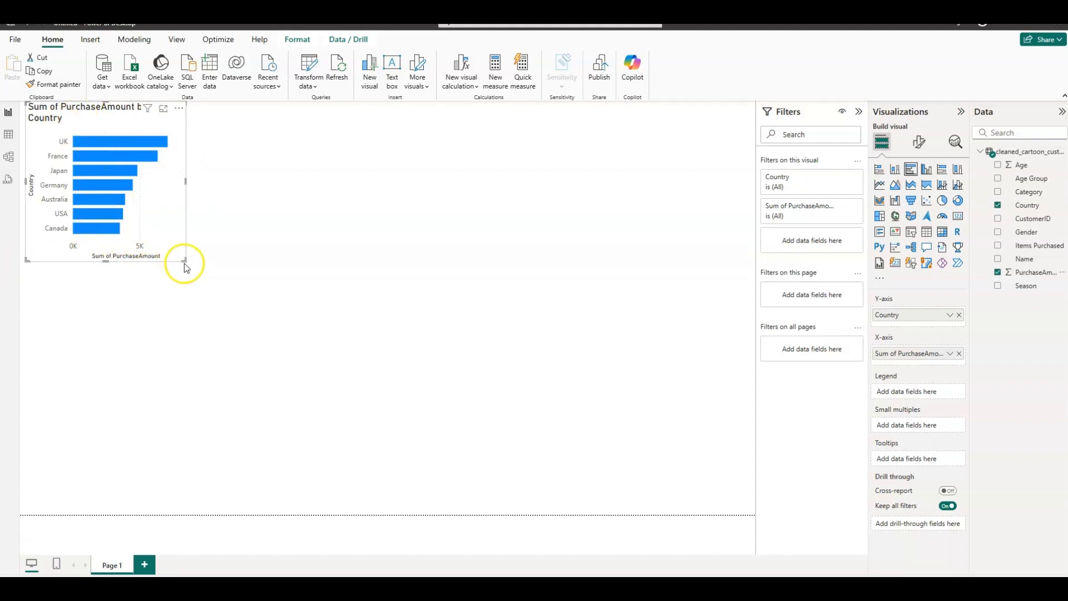
pyautogui.moveTo(185, 260); pyautogui.dragTo(303, 265)
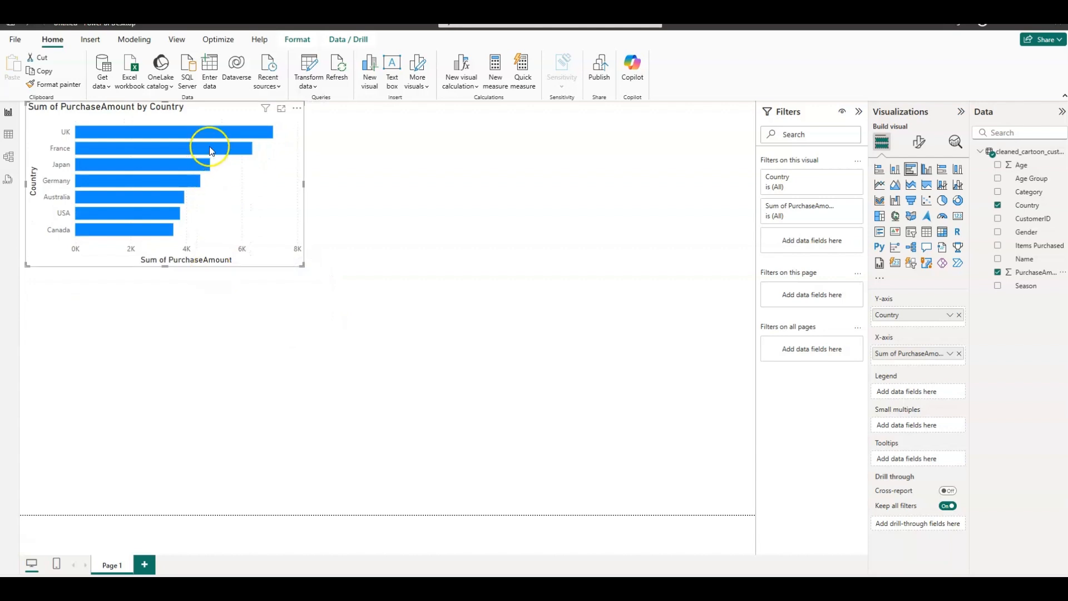
pyautogui.click(200, 112)
pyautogui.moveTo(200, 112); pyautogui.dragTo(640, 343)
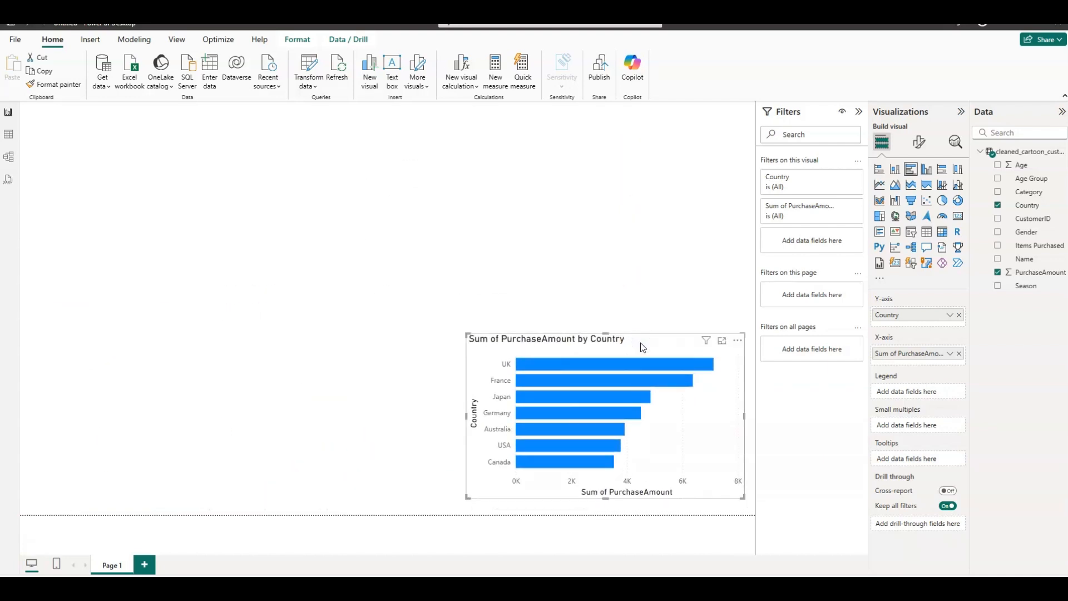
# Step: Add an empty clustered column chart to the page and place it at the lower left, level with the country chart
pyautogui.click(624, 261)
pyautogui.click(691, 205)
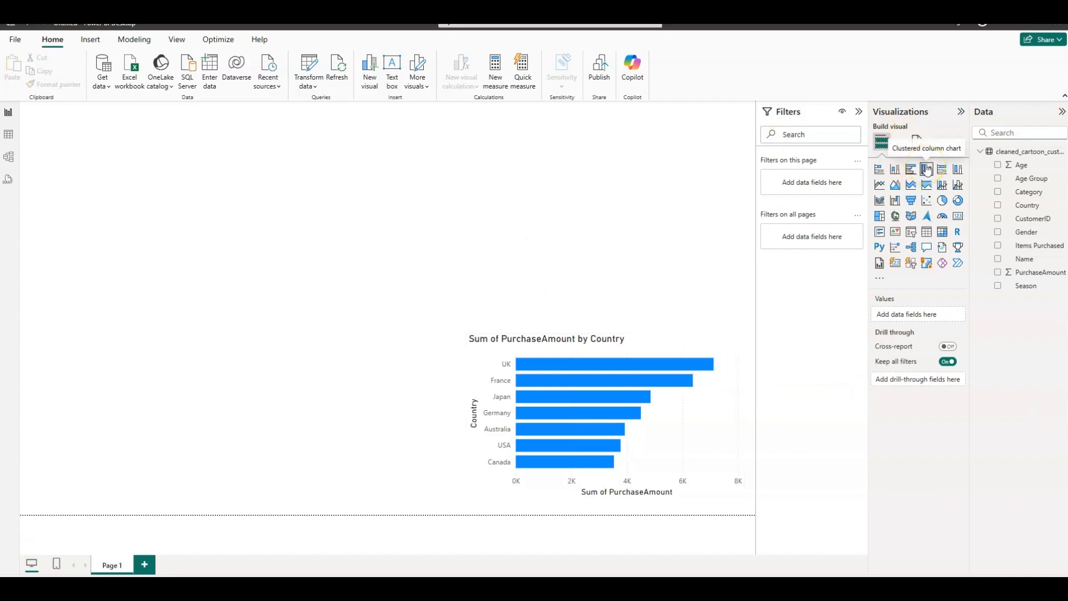
pyautogui.click(576, 357)
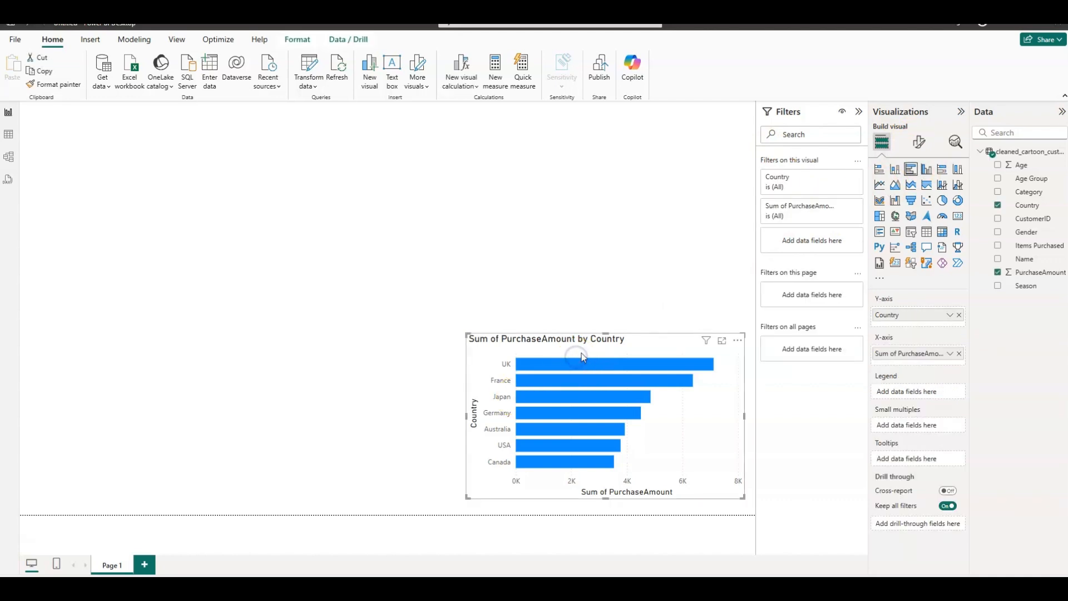
pyautogui.click(623, 349)
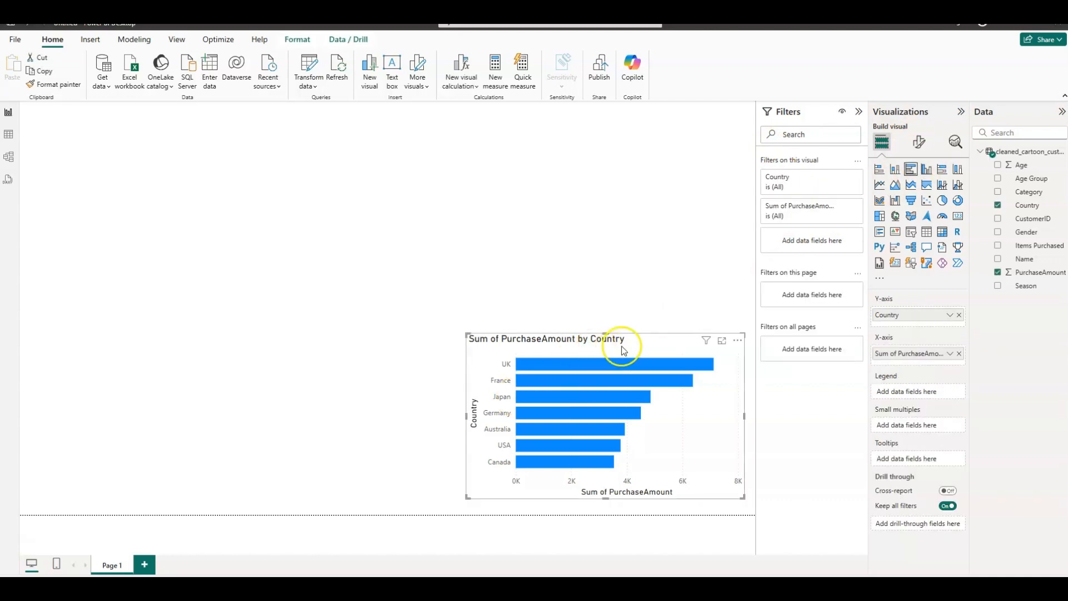
pyautogui.click(606, 237)
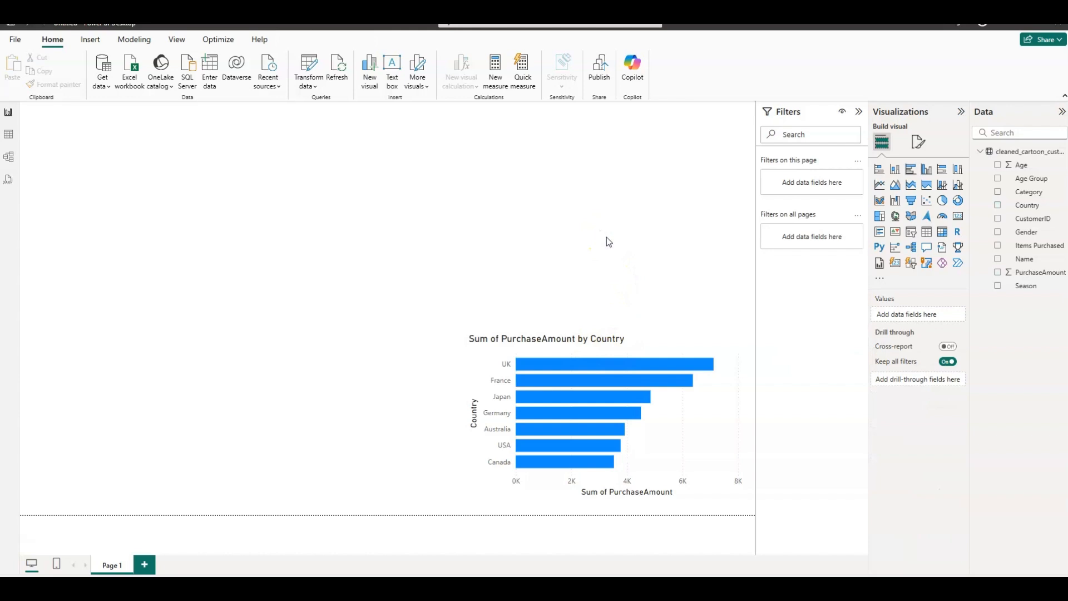
pyautogui.click(926, 169)
pyautogui.click(925, 169)
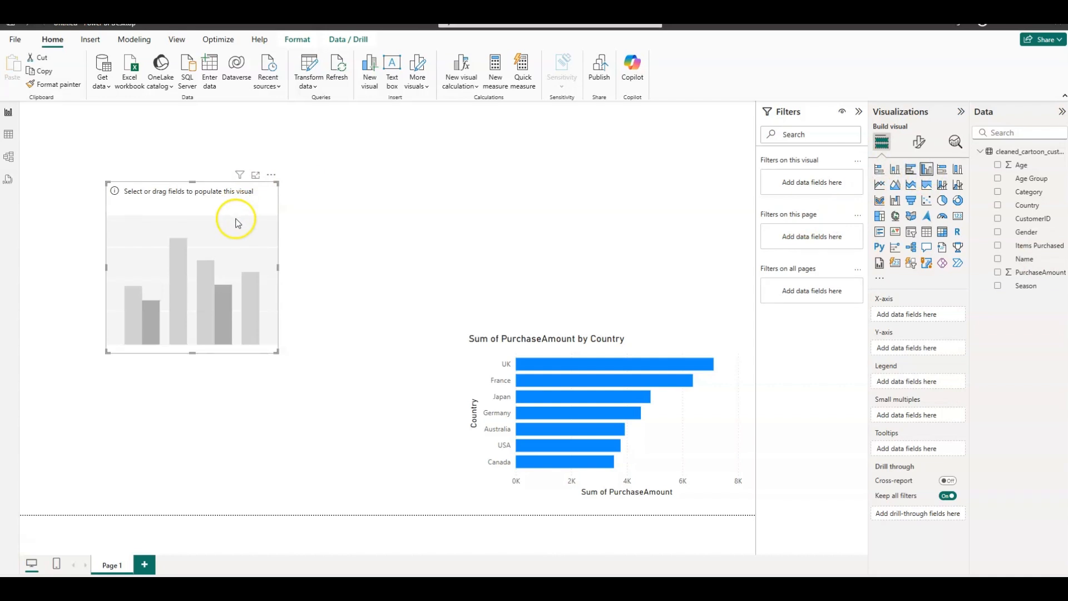
pyautogui.moveTo(237, 193); pyautogui.dragTo(187, 359)
pyautogui.click(192, 356)
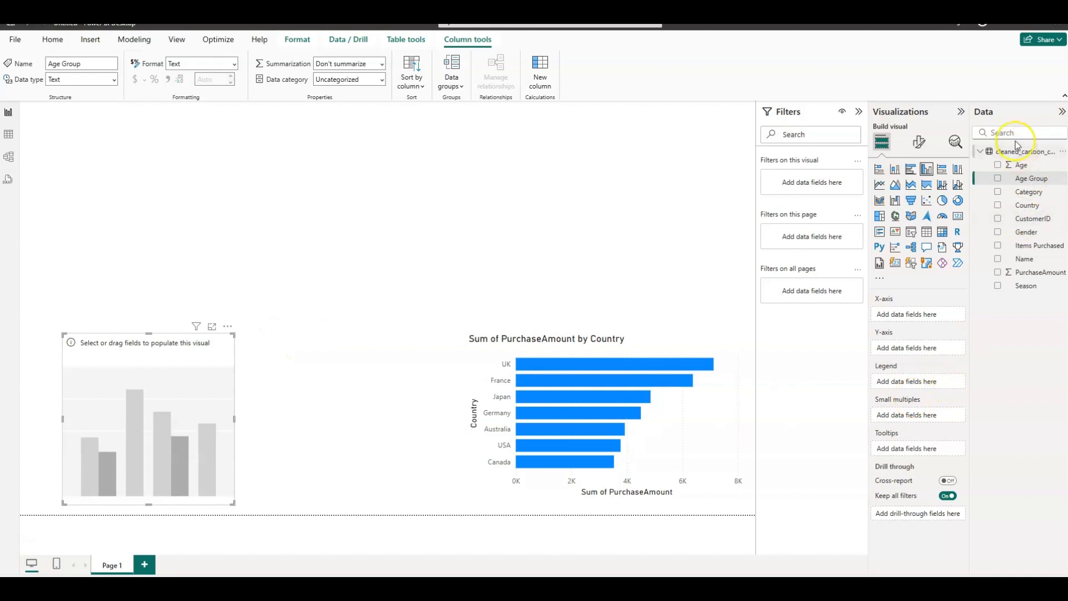
# Step: Assign Age Group to the new column chart's X-axis and PurchaseAmount to its Y-axis
pyautogui.click(1022, 165)
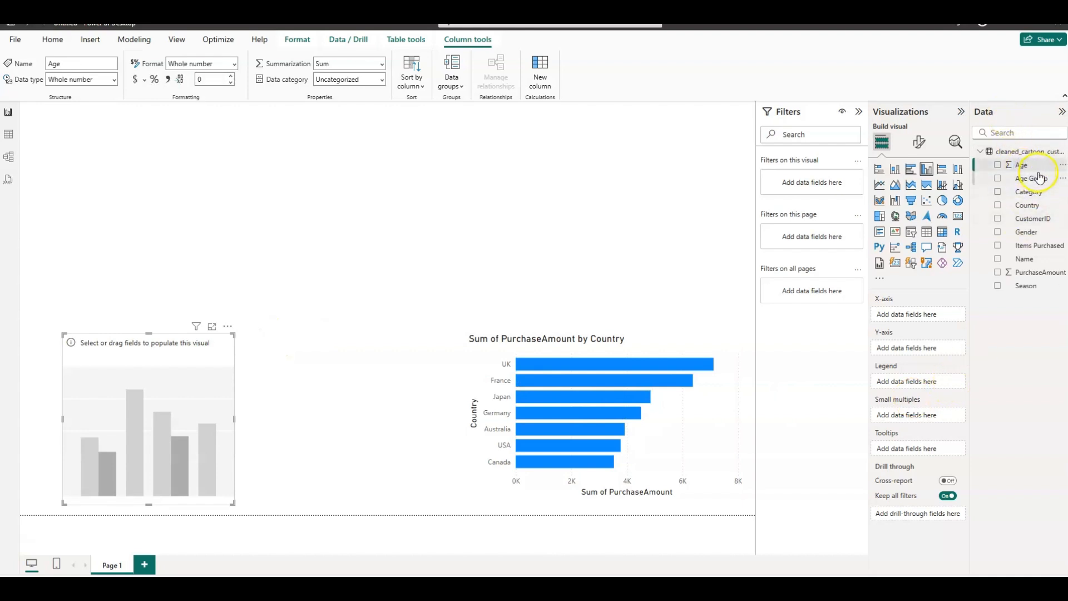
pyautogui.click(1039, 177)
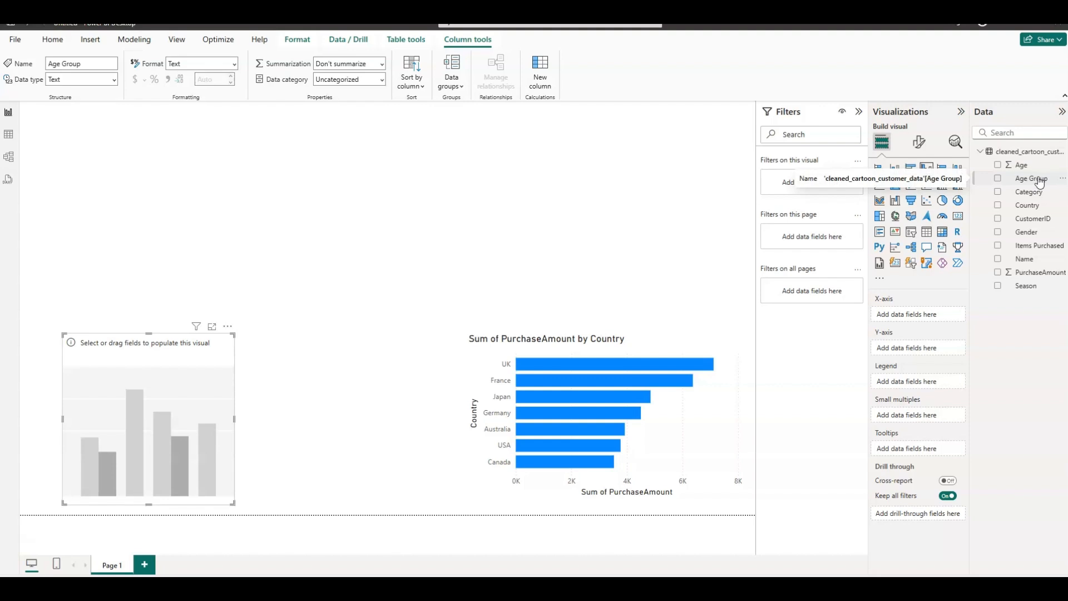
pyautogui.moveTo(1034, 177); pyautogui.dragTo(936, 317)
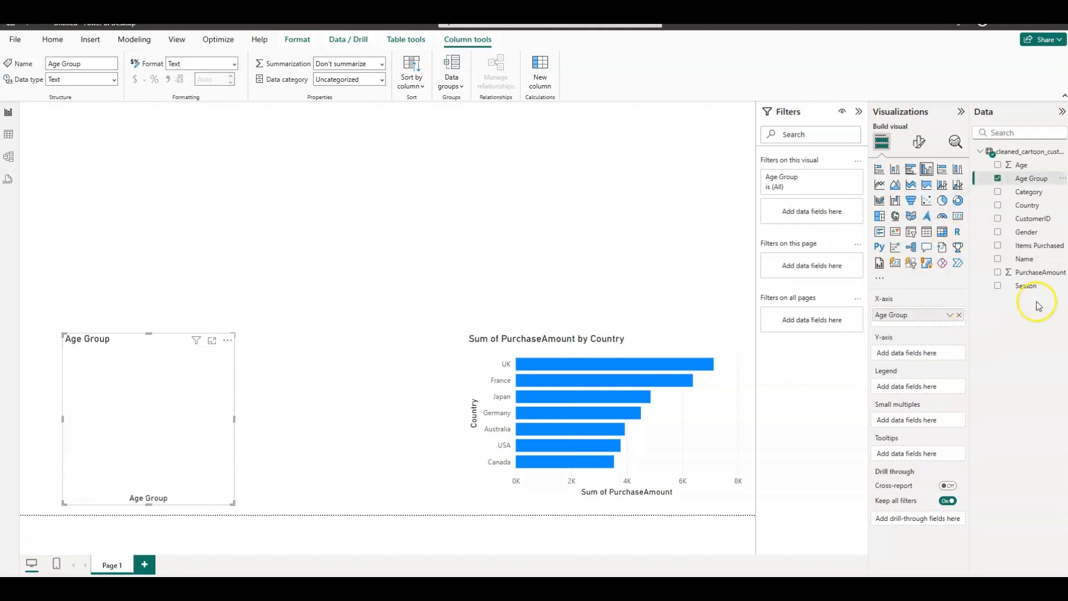
pyautogui.moveTo(1034, 276); pyautogui.dragTo(940, 354)
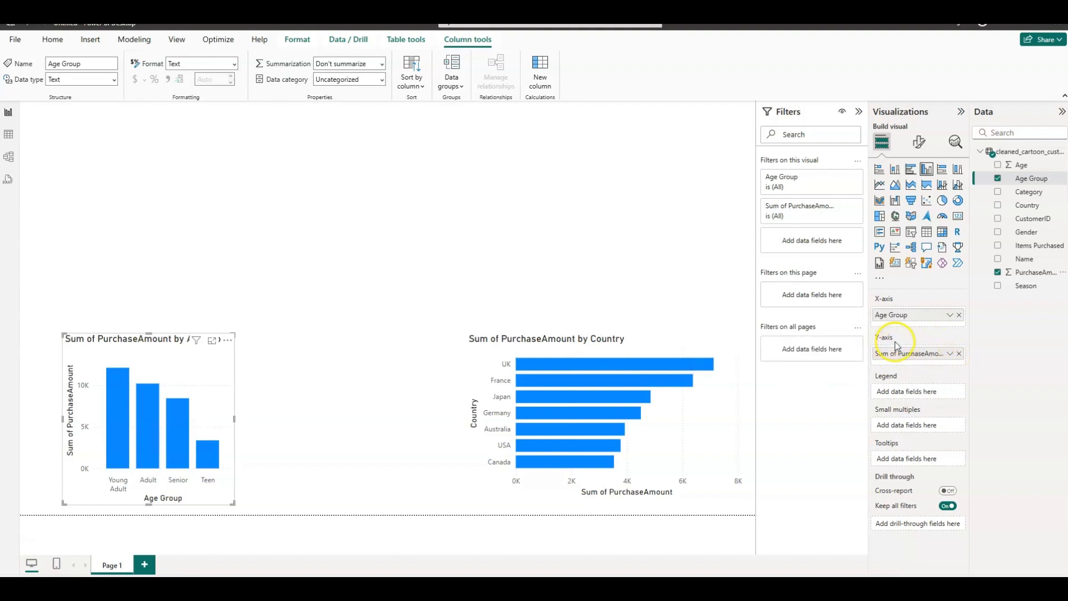
# Step: Summarize PurchaseAmount as Average in the age group column chart, widen the chart slightly and check its bars' values
pyautogui.click(951, 356)
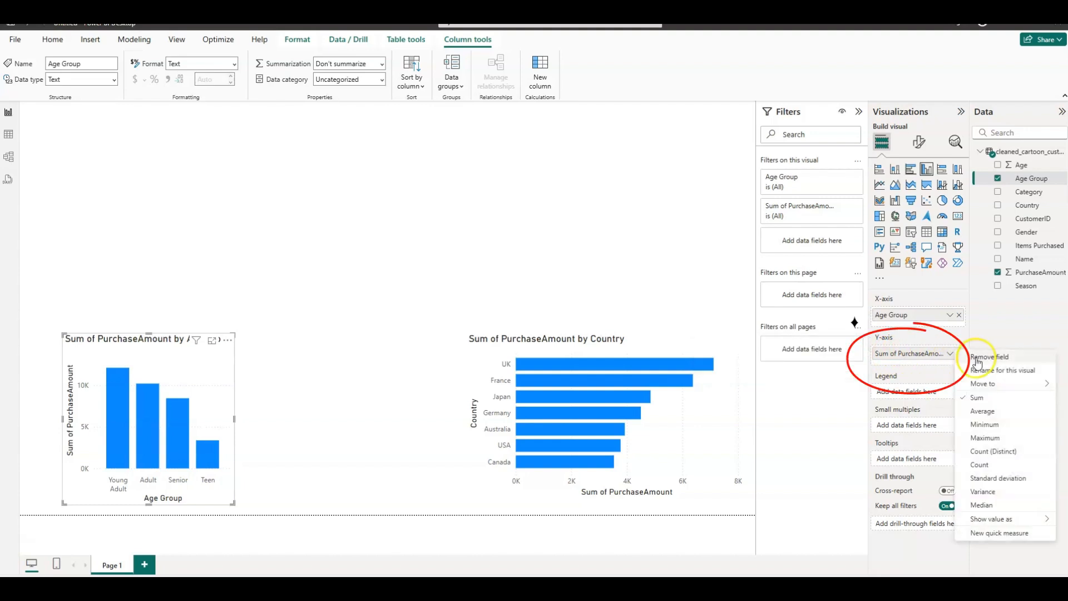
pyautogui.click(982, 411)
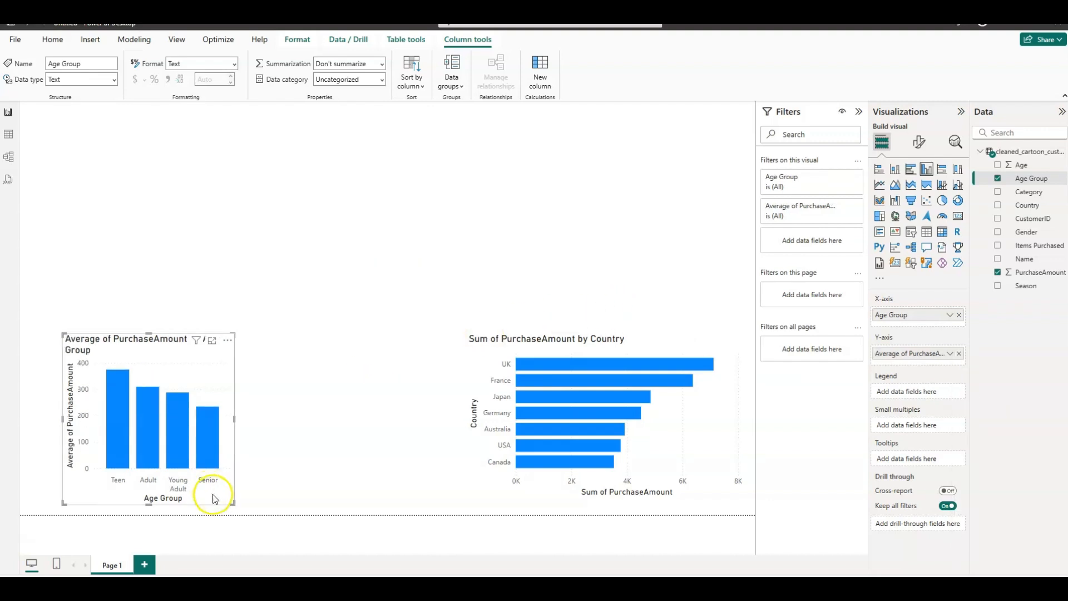
pyautogui.moveTo(232, 501); pyautogui.dragTo(259, 501)
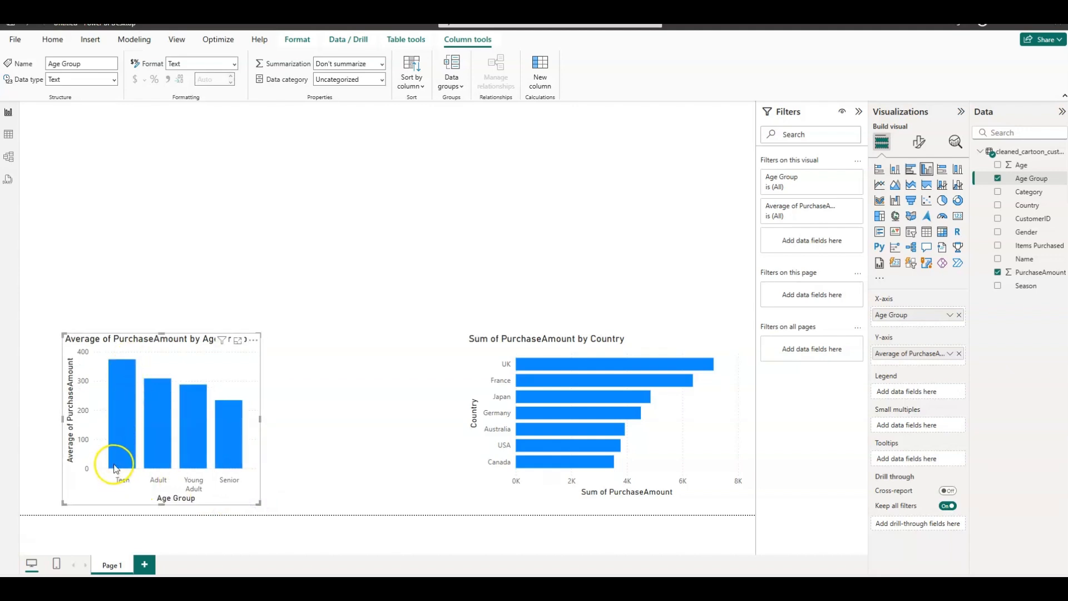
pyautogui.moveTo(218, 450)
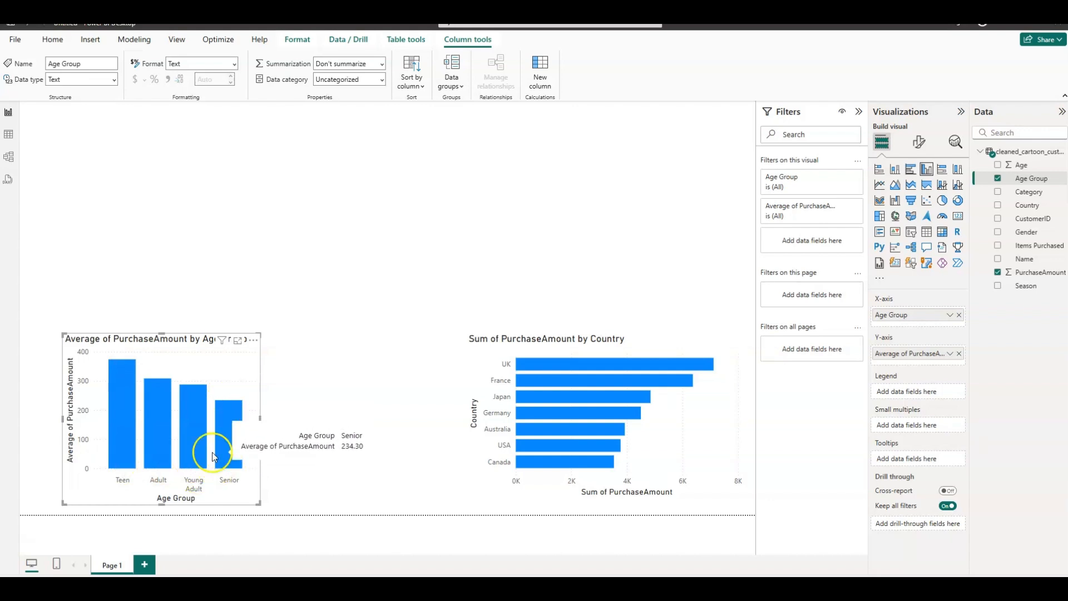
pyautogui.moveTo(130, 452)
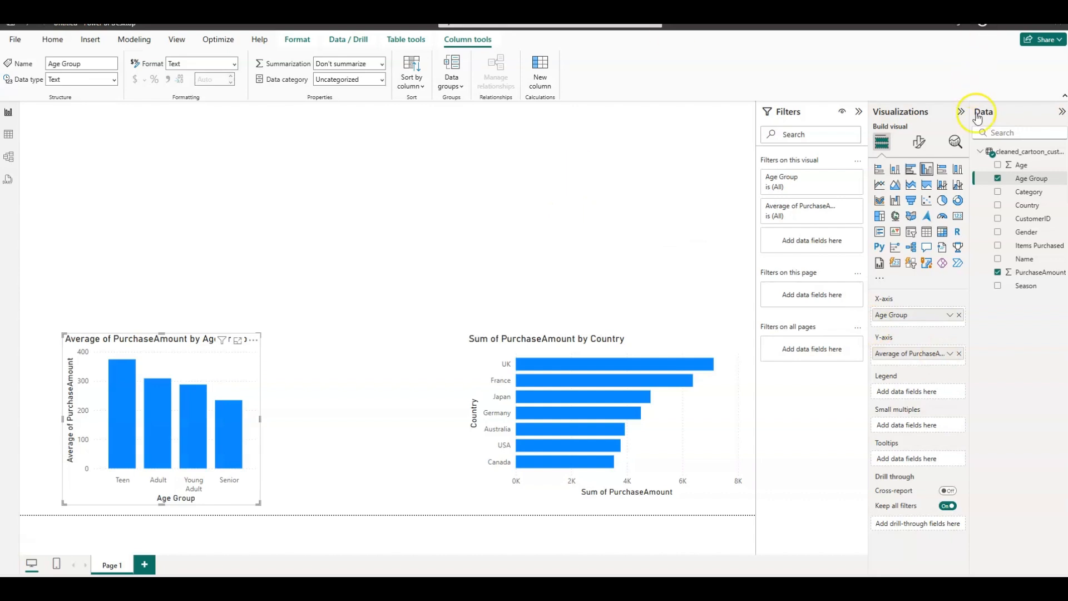
# Step: Try the age group visual as a donut chart, and change it back to a clustered column chart
pyautogui.click(957, 201)
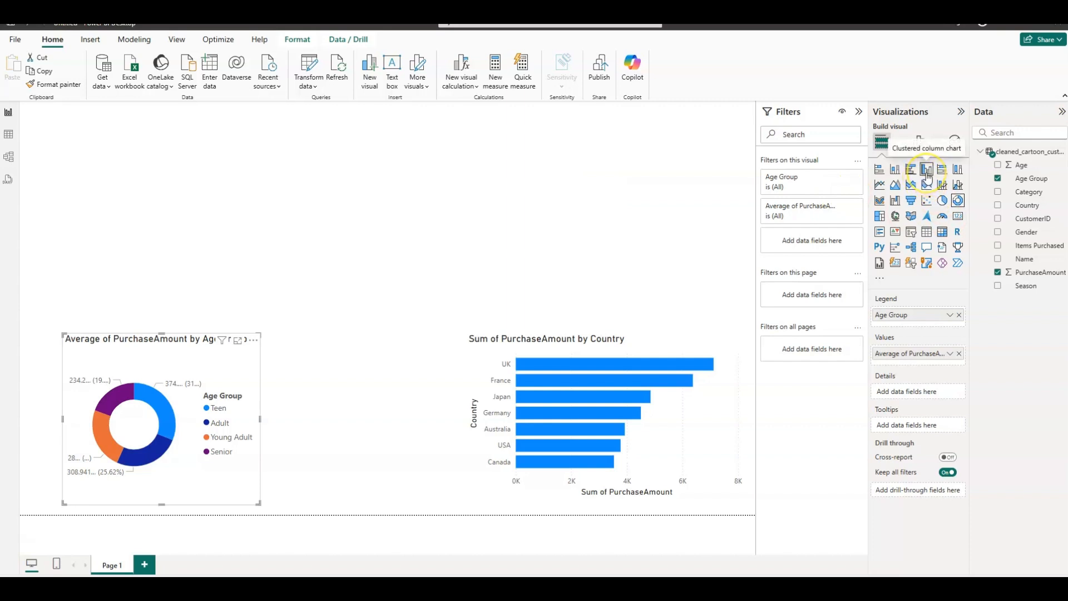
pyautogui.click(926, 170)
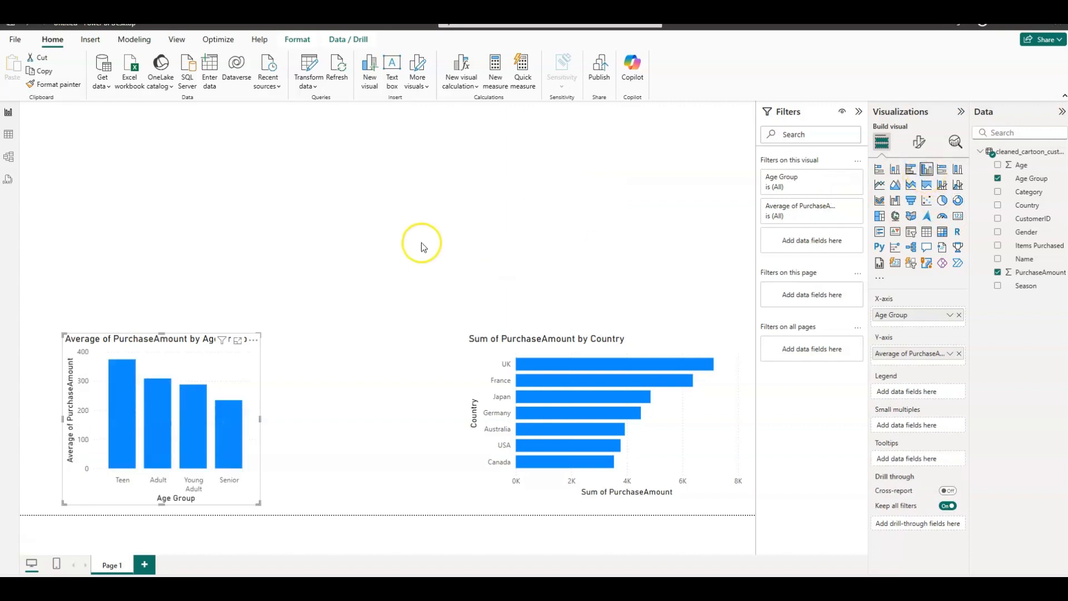
# Step: Add a separate donut chart with Gender as the legend and the count of CustomerID as the values
pyautogui.click(355, 209)
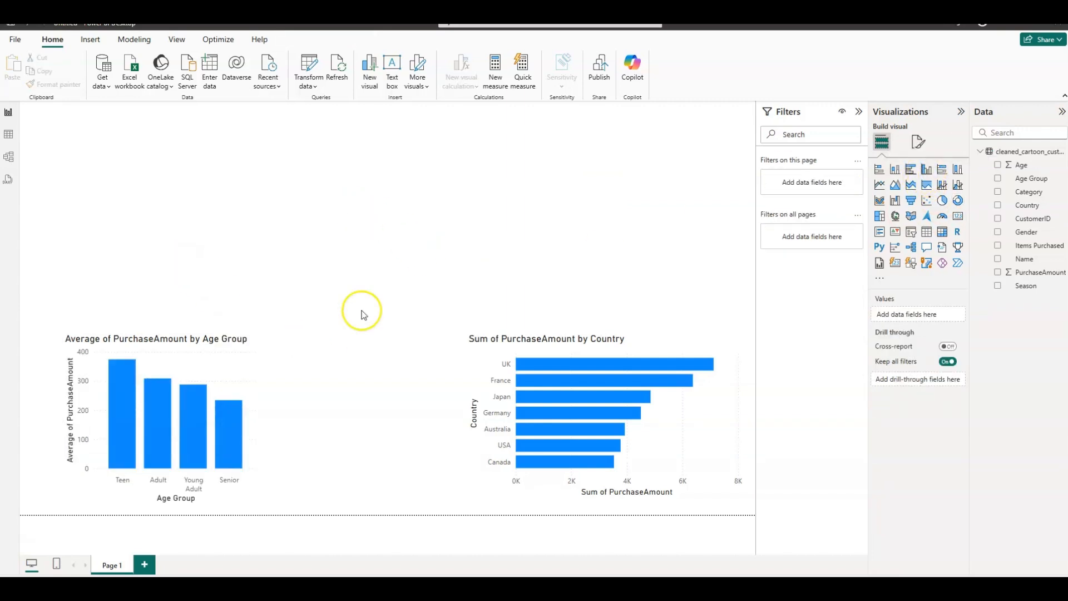
pyautogui.click(957, 201)
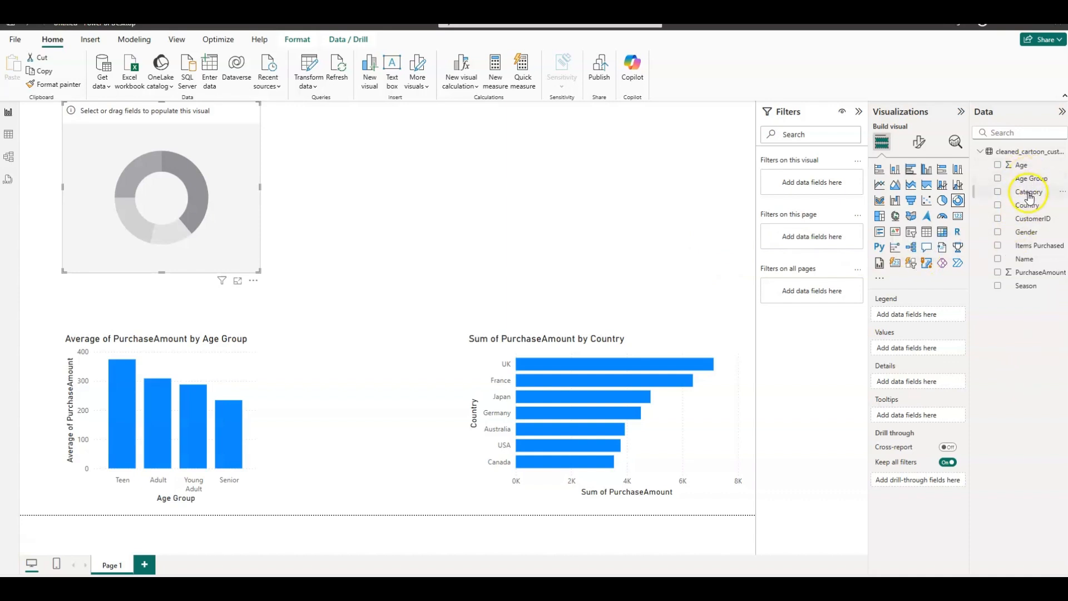
pyautogui.moveTo(1027, 234); pyautogui.dragTo(927, 318)
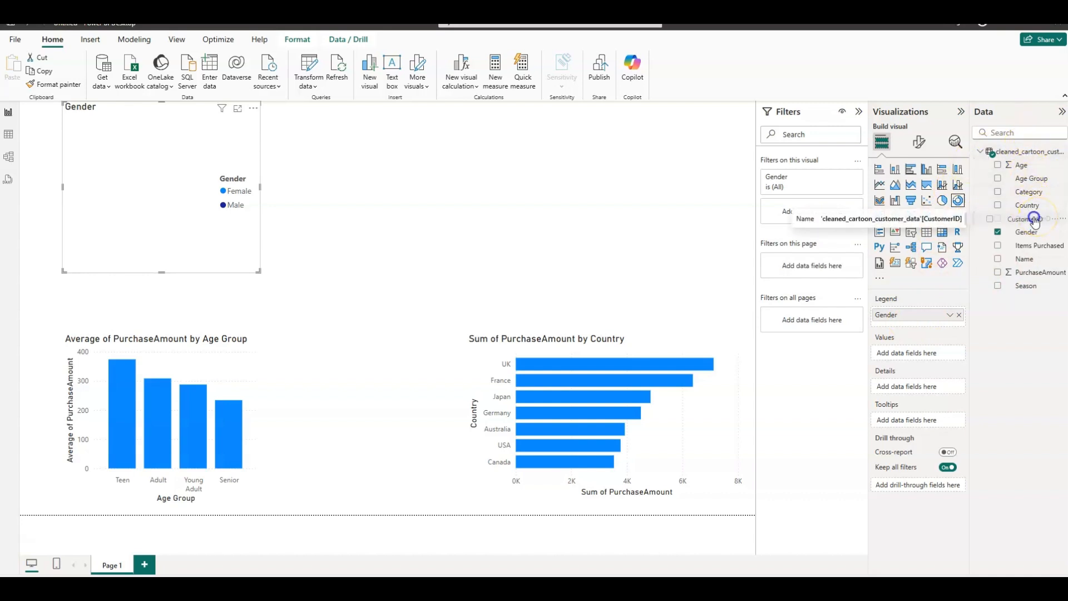
pyautogui.moveTo(1033, 220); pyautogui.dragTo(933, 353)
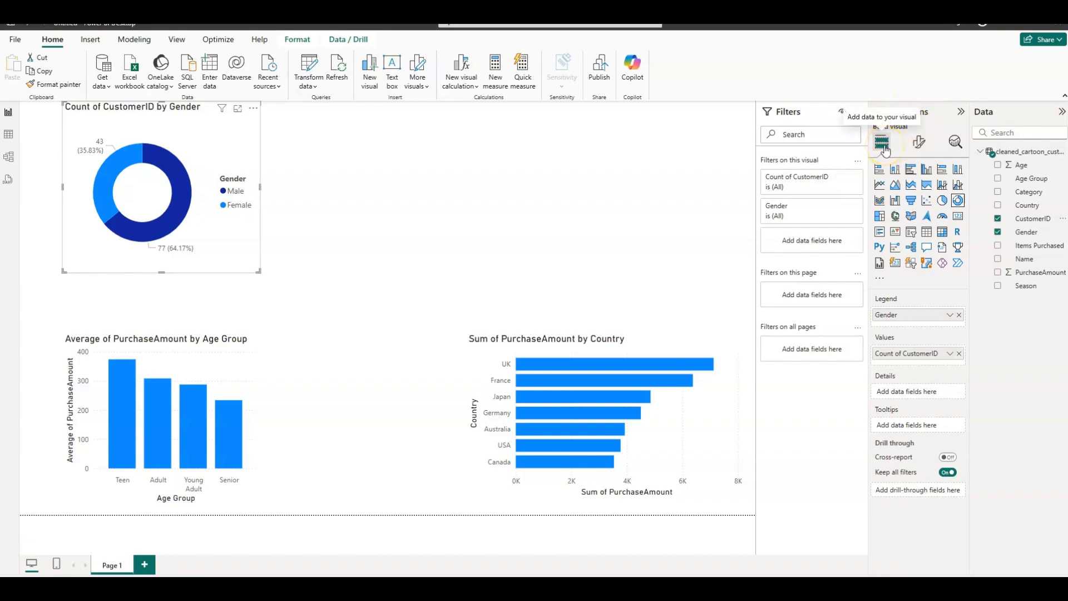
# Step: Set the gender donut chart's detail labels to show Percent of total, and return to the visual's build settings
pyautogui.click(918, 149)
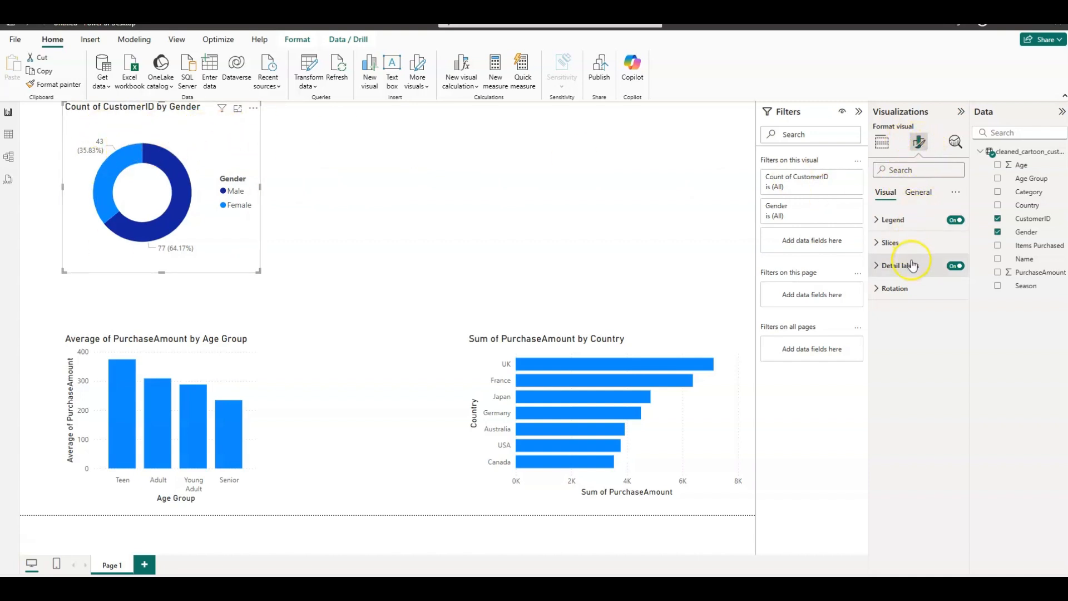
pyautogui.click(878, 273)
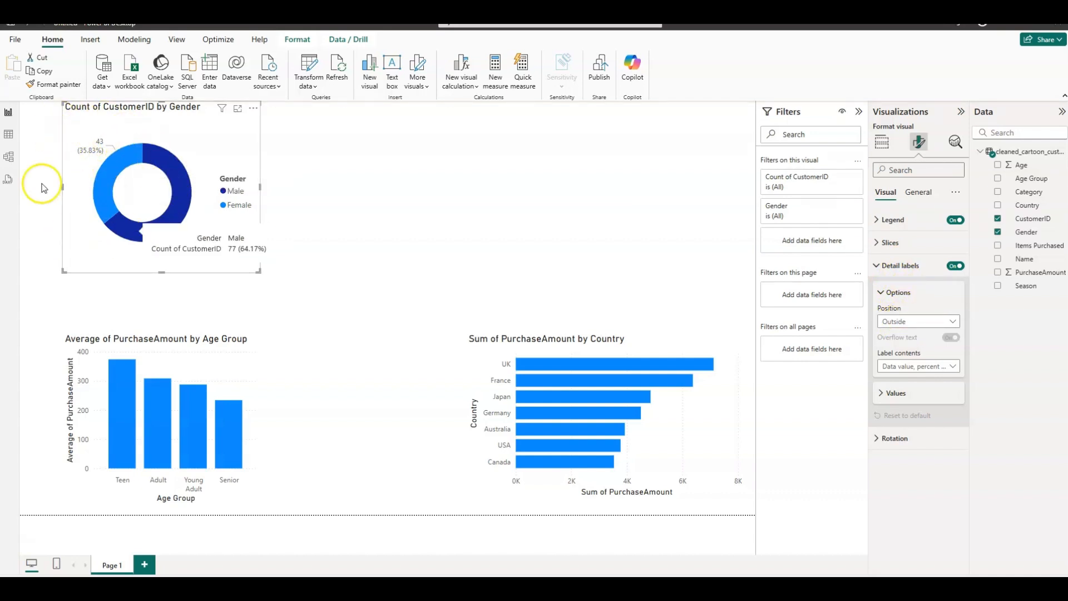
pyautogui.click(906, 368)
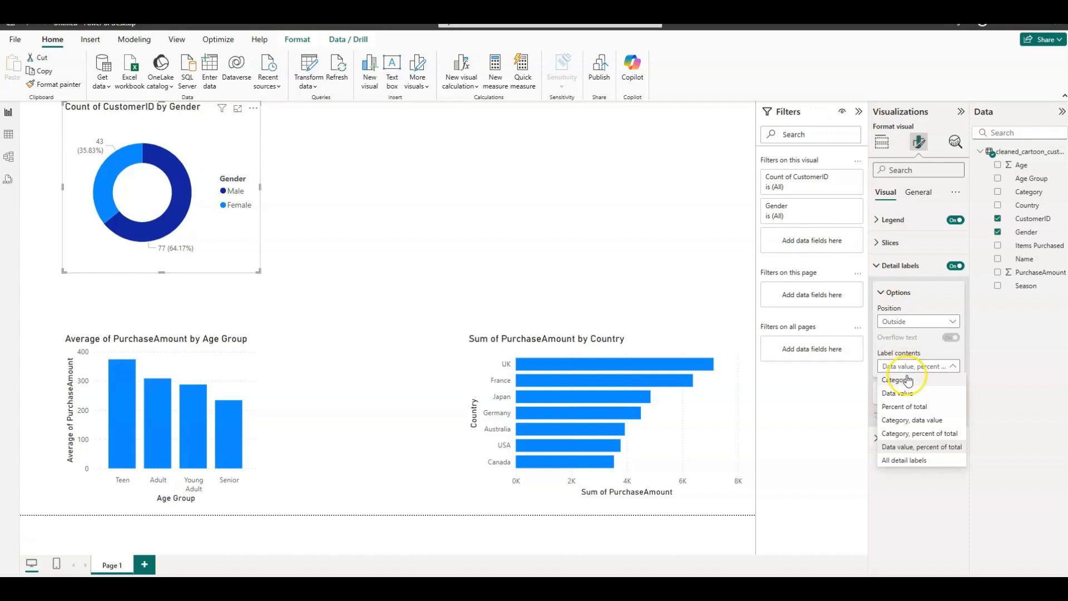
pyautogui.click(916, 408)
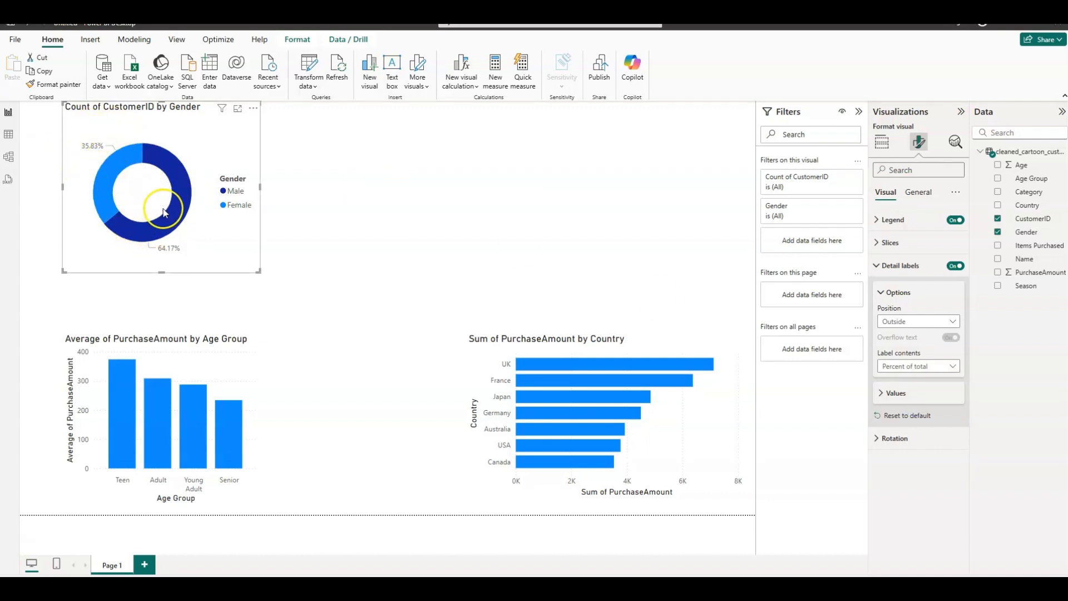
pyautogui.moveTo(114, 236)
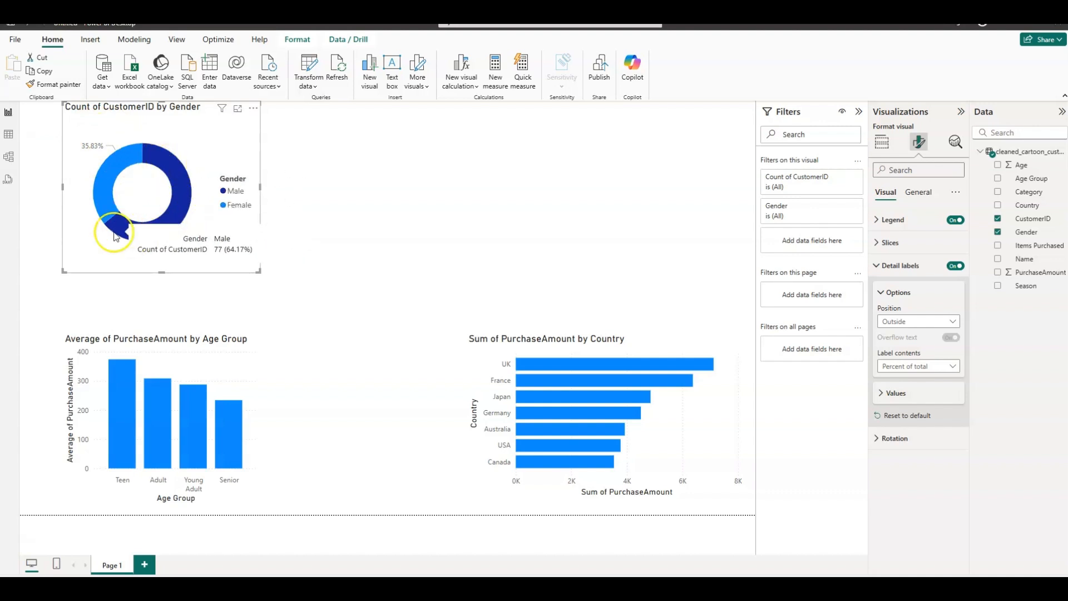
pyautogui.click(882, 143)
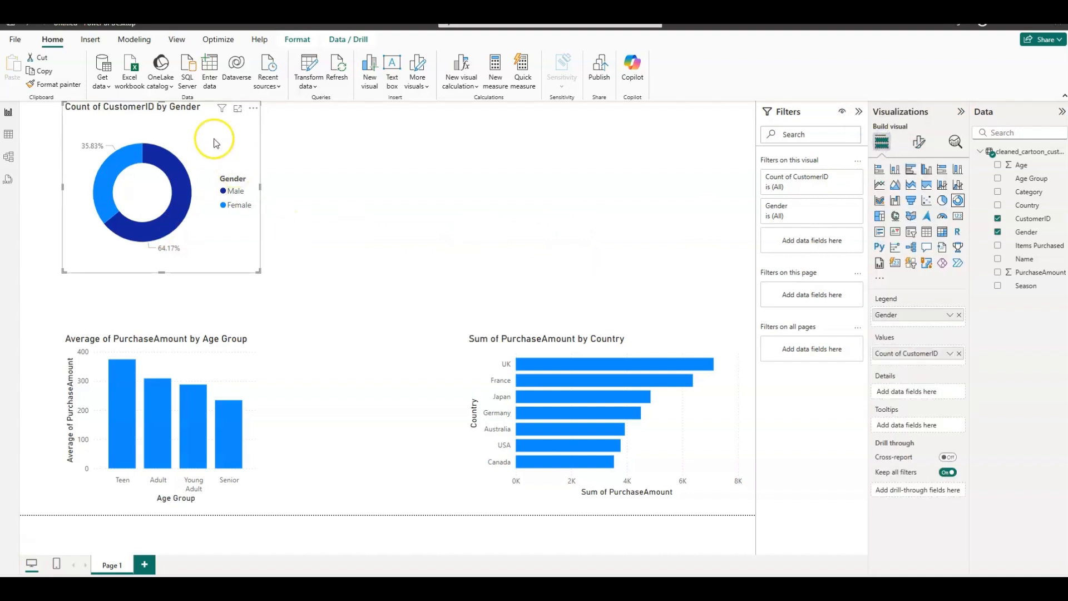
# Step: Rearrange the page with the donut chart in the upper middle and the age group and country charts side by side below it
pyautogui.moveTo(197, 128); pyautogui.dragTo(421, 190)
pyautogui.moveTo(178, 334); pyautogui.dragTo(232, 379)
pyautogui.moveTo(582, 443); pyautogui.dragTo(550, 457)
pyautogui.moveTo(277, 412); pyautogui.dragTo(291, 412)
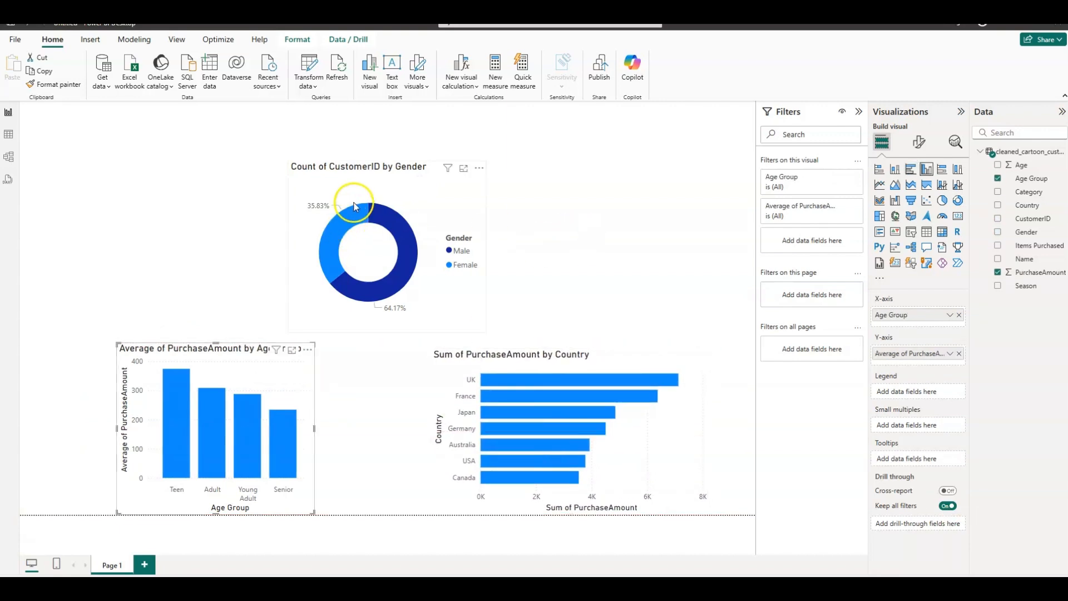
pyautogui.moveTo(354, 206); pyautogui.dragTo(372, 208)
pyautogui.click(228, 217)
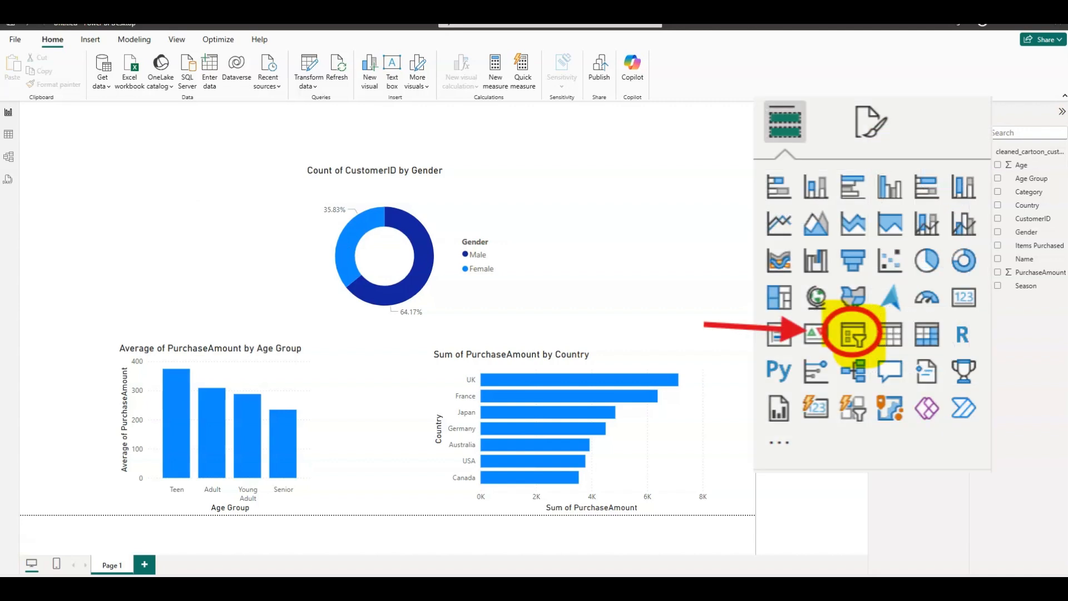
# Step: Add a slicer to the left of the donut chart with Age Group as its field
pyautogui.click(910, 231)
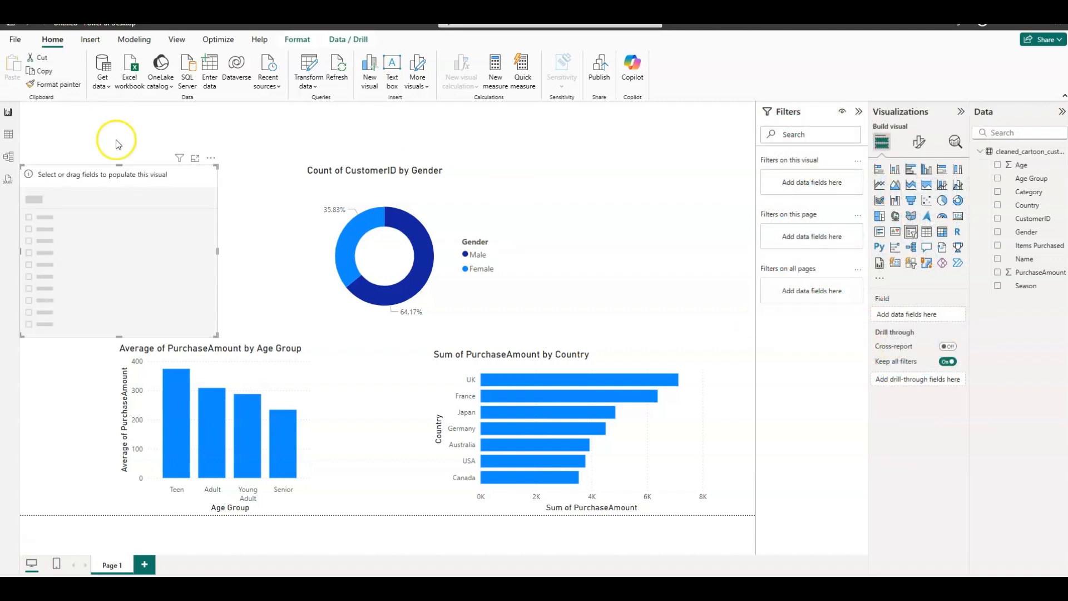
pyautogui.moveTo(115, 179); pyautogui.dragTo(156, 157)
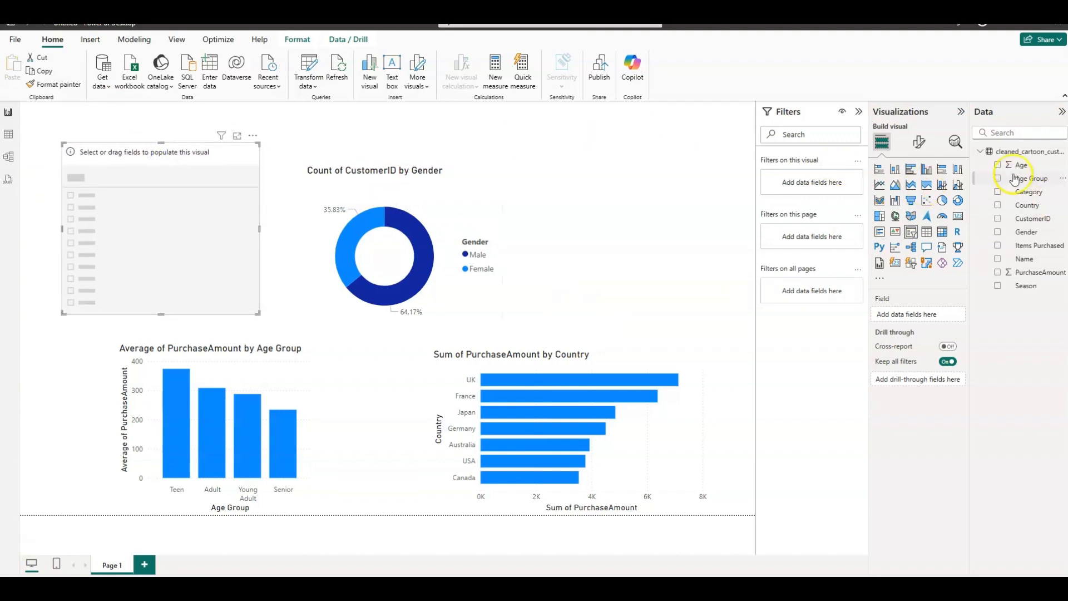
pyautogui.moveTo(1020, 180); pyautogui.dragTo(929, 314)
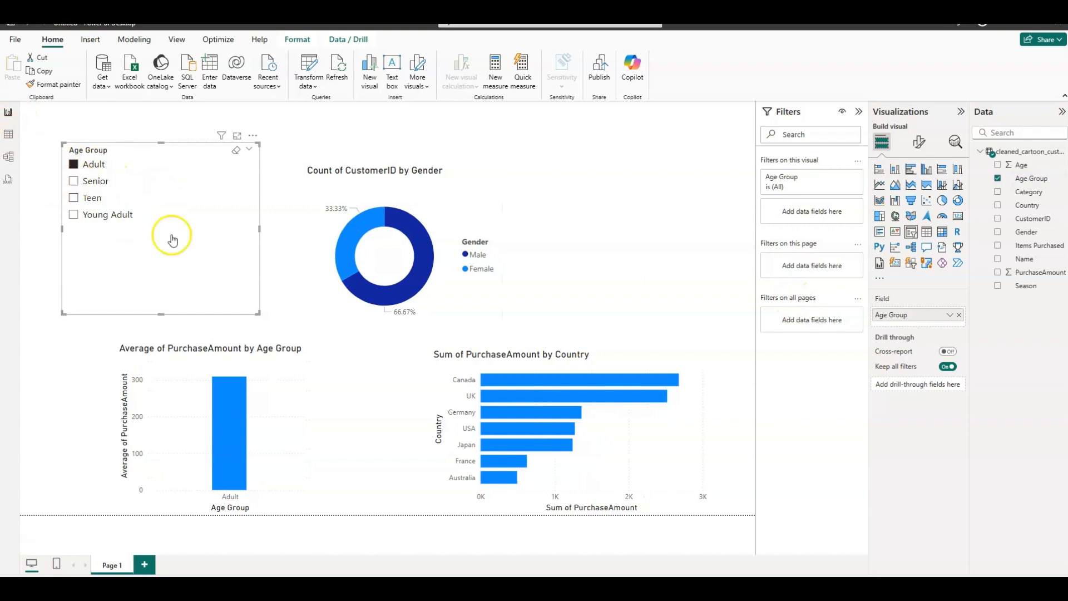
# Step: Test the Age Group slicer by filtering the charts to Senior and Teen, and clear the selection
pyautogui.click(91, 181)
pyautogui.click(75, 199)
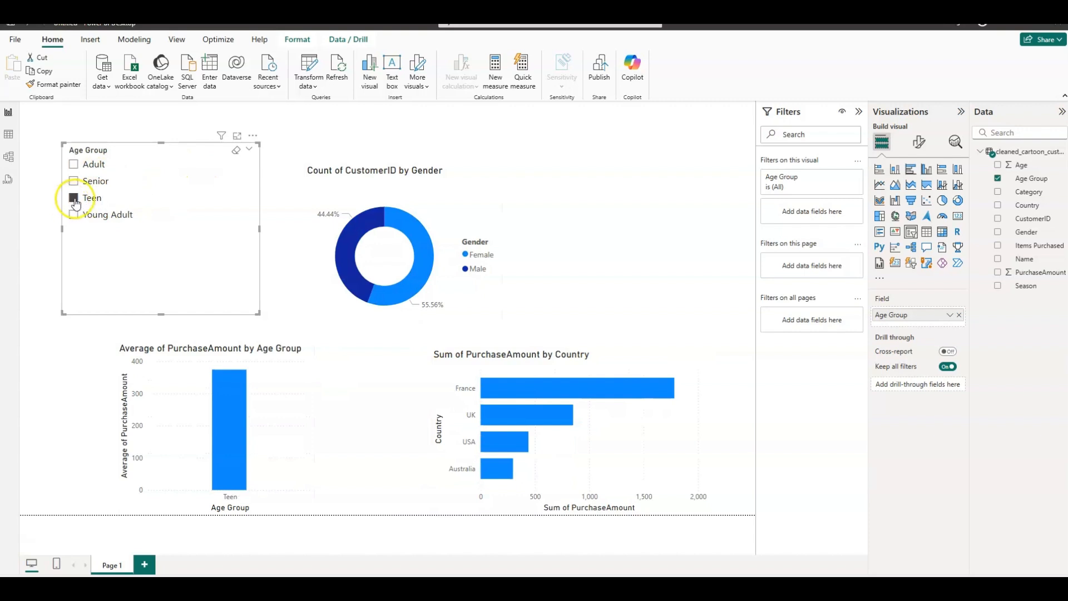
pyautogui.click(75, 201)
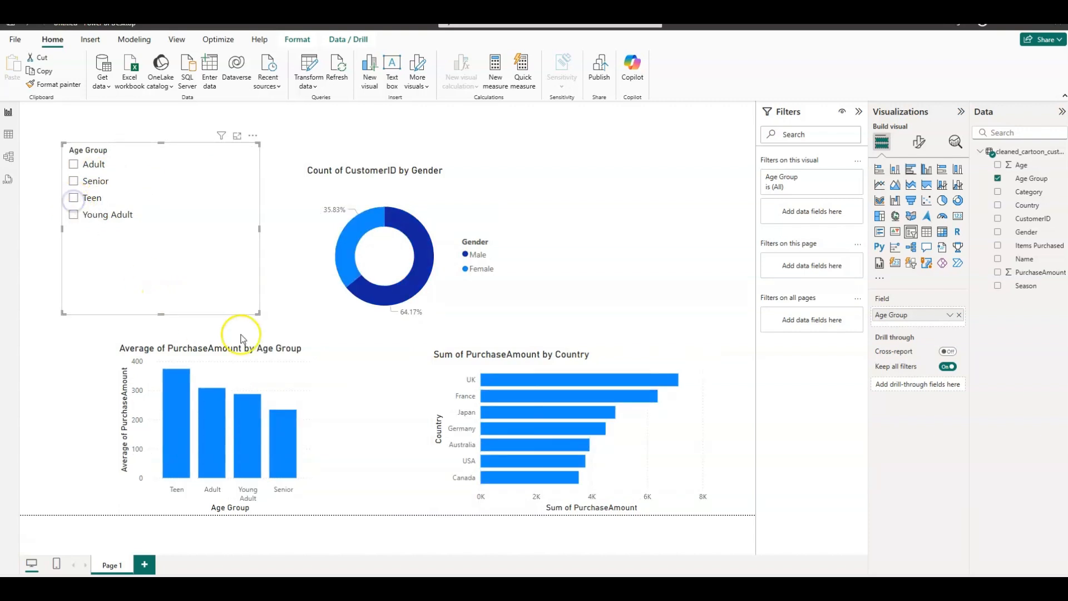
# Step: Shorten the Age Group slicer to fit its four options and place it lower, beside the donut chart
pyautogui.moveTo(162, 319); pyautogui.dragTo(152, 230)
pyautogui.moveTo(171, 205); pyautogui.dragTo(181, 224)
pyautogui.click(643, 303)
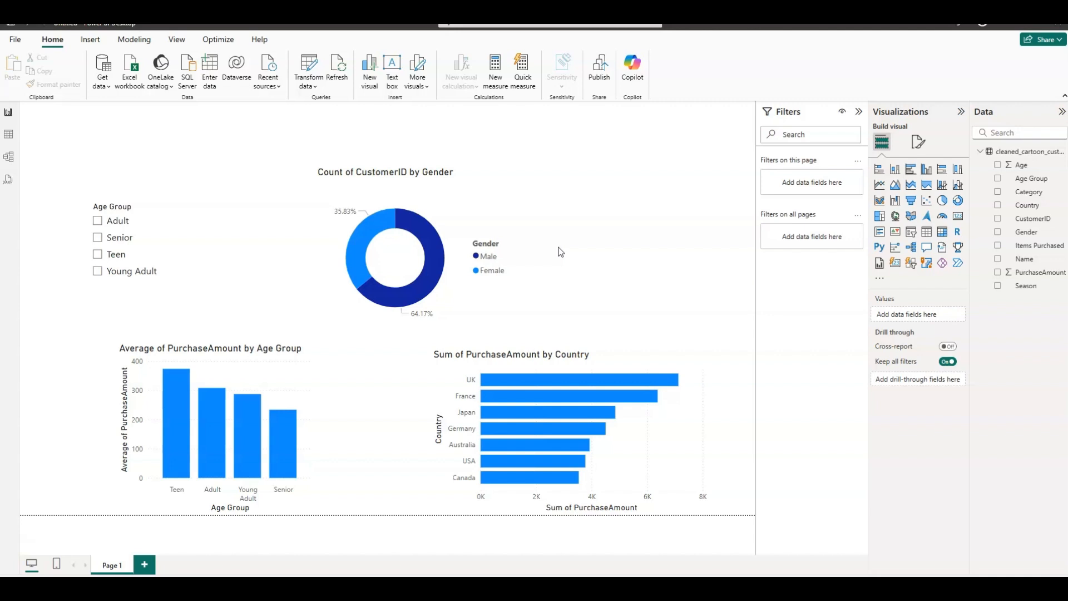
# Step: Add a card to the right of the donut chart showing the sum of PurchaseAmount
pyautogui.click(934, 179)
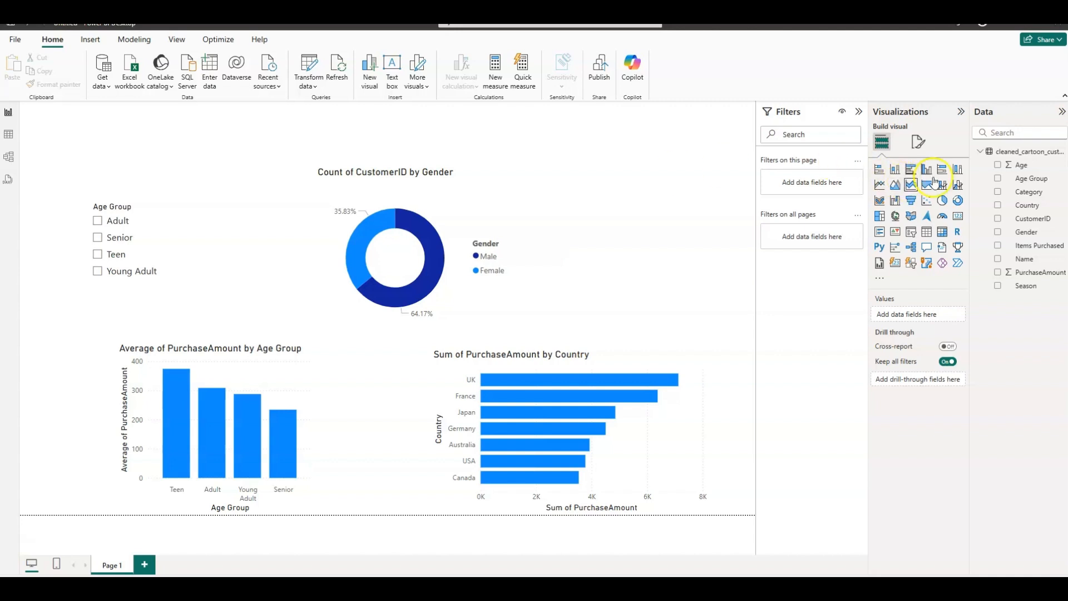
pyautogui.click(958, 218)
pyautogui.moveTo(190, 107); pyautogui.dragTo(640, 210)
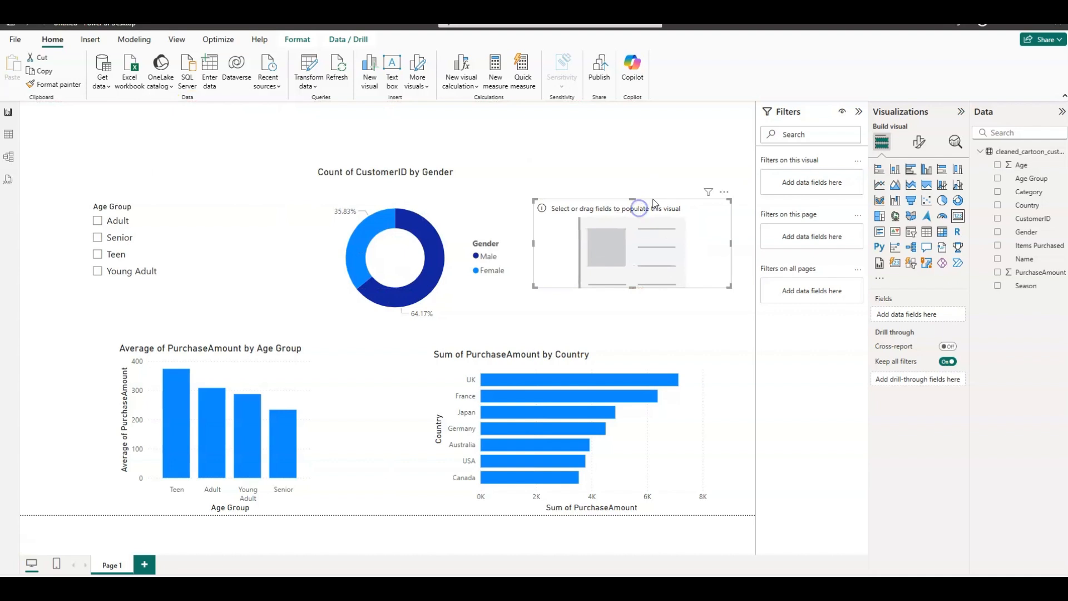
pyautogui.moveTo(1050, 276); pyautogui.dragTo(953, 313)
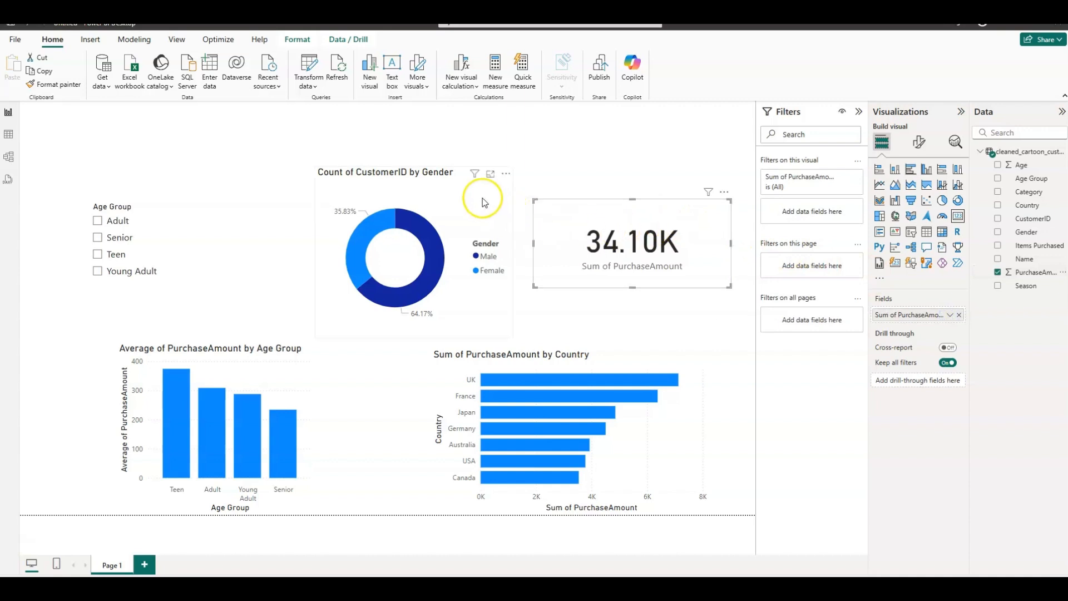
# Step: Shorten the gender donut chart from its upper edge to level with the card, leaving space above for a title
pyautogui.click(456, 187)
pyautogui.moveTo(415, 165); pyautogui.dragTo(416, 199)
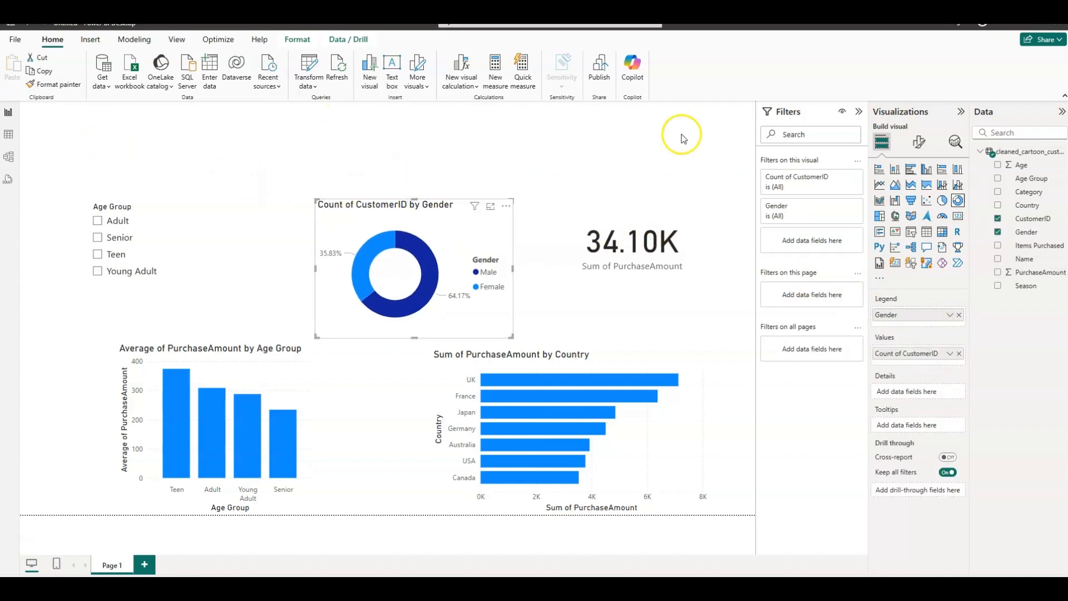
pyautogui.click(410, 139)
# Step: Insert a text box and set its font to Arial Black at size 54
pyautogui.click(59, 44)
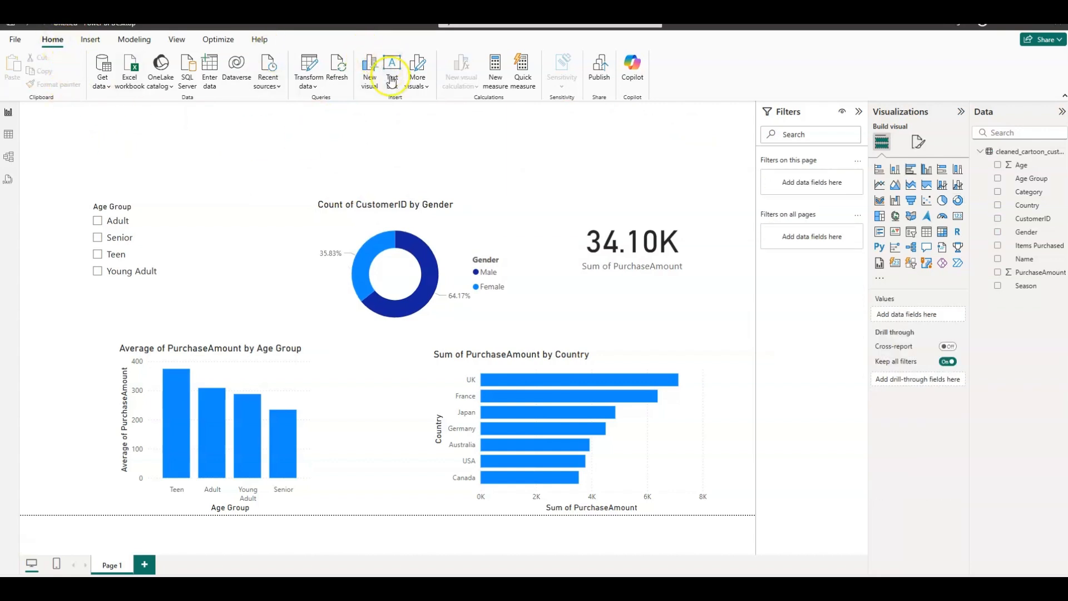
pyautogui.click(384, 51)
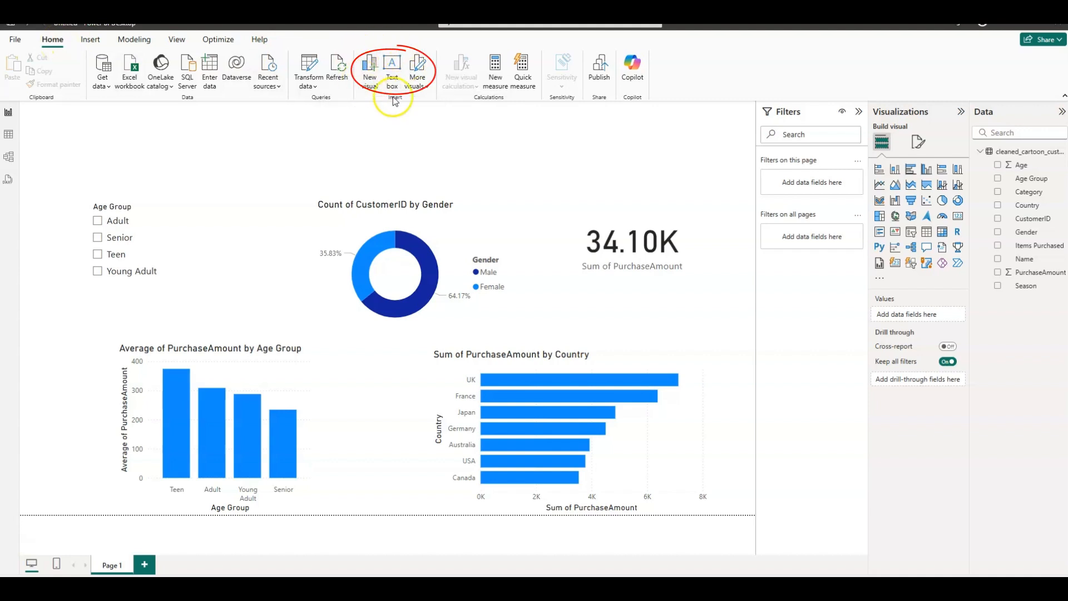
pyautogui.click(392, 74)
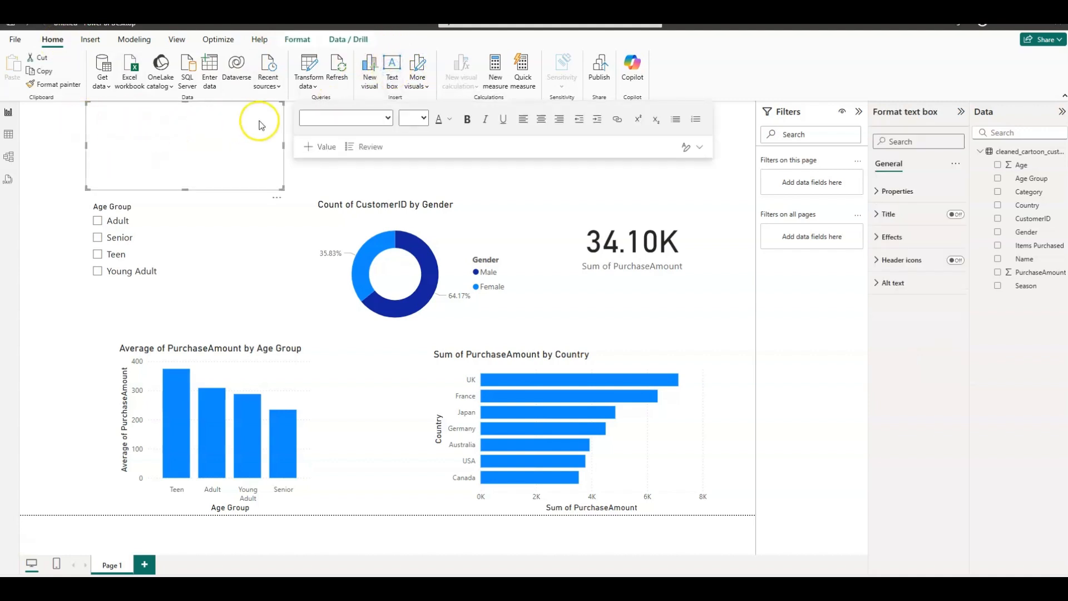
pyautogui.click(387, 118)
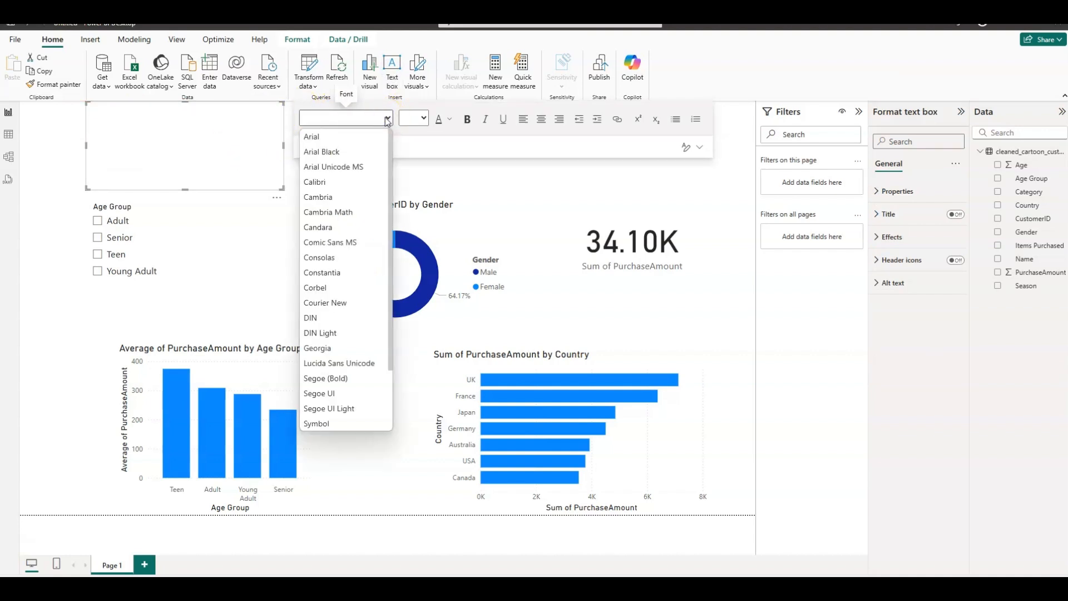
pyautogui.click(423, 118)
pyautogui.click(385, 119)
pyautogui.click(321, 151)
pyautogui.click(424, 118)
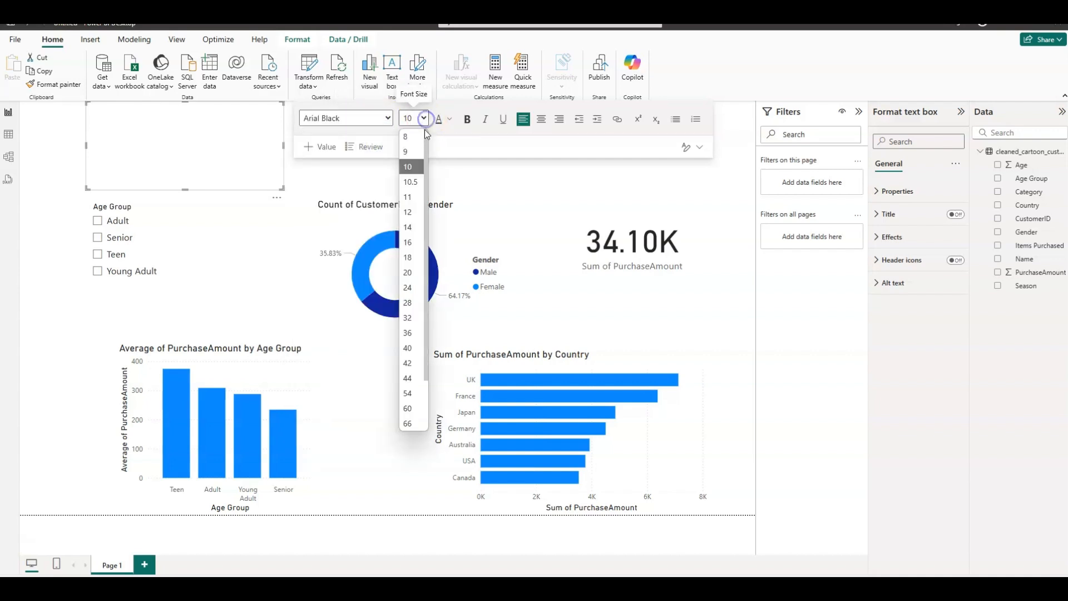
pyautogui.click(412, 393)
# Step: Make the text box bold and centre-aligned without italics, and enter the title "Sales Data"
pyautogui.click(467, 121)
pyautogui.click(486, 122)
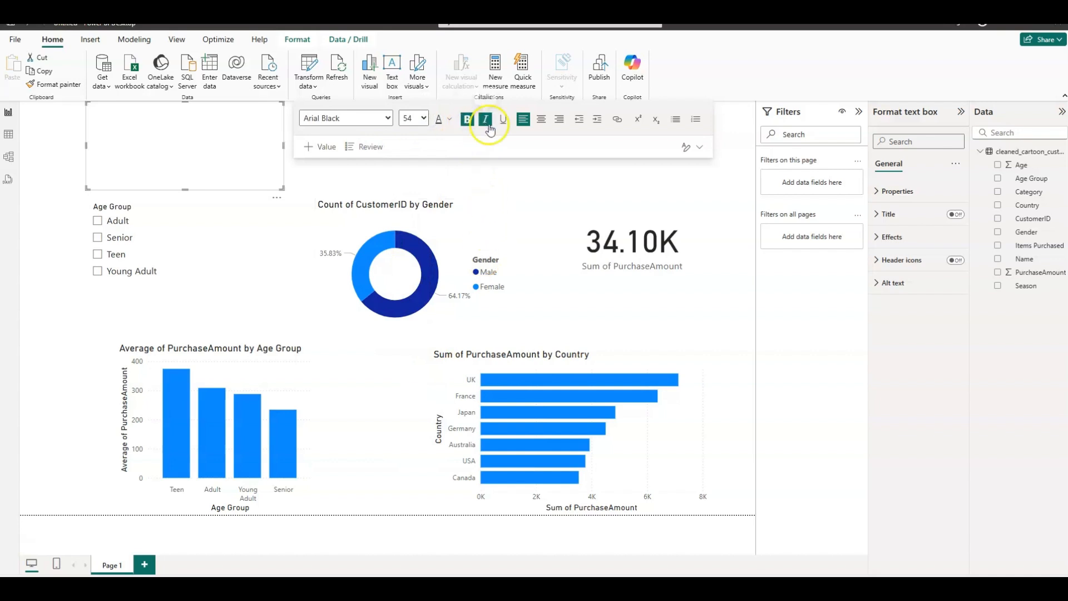
pyautogui.click(542, 120)
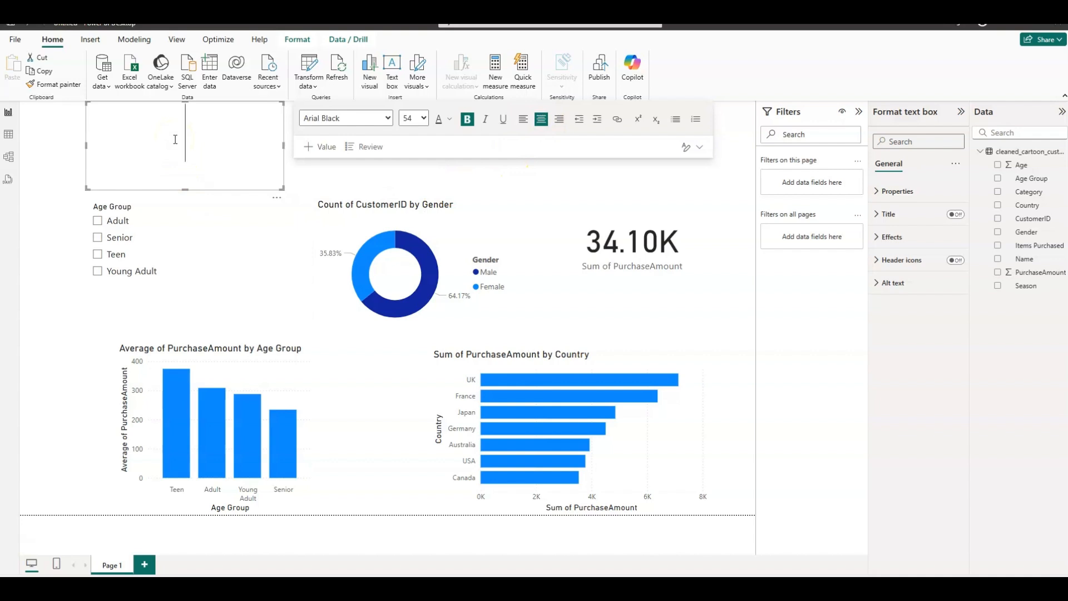
pyautogui.write('Sales Data')
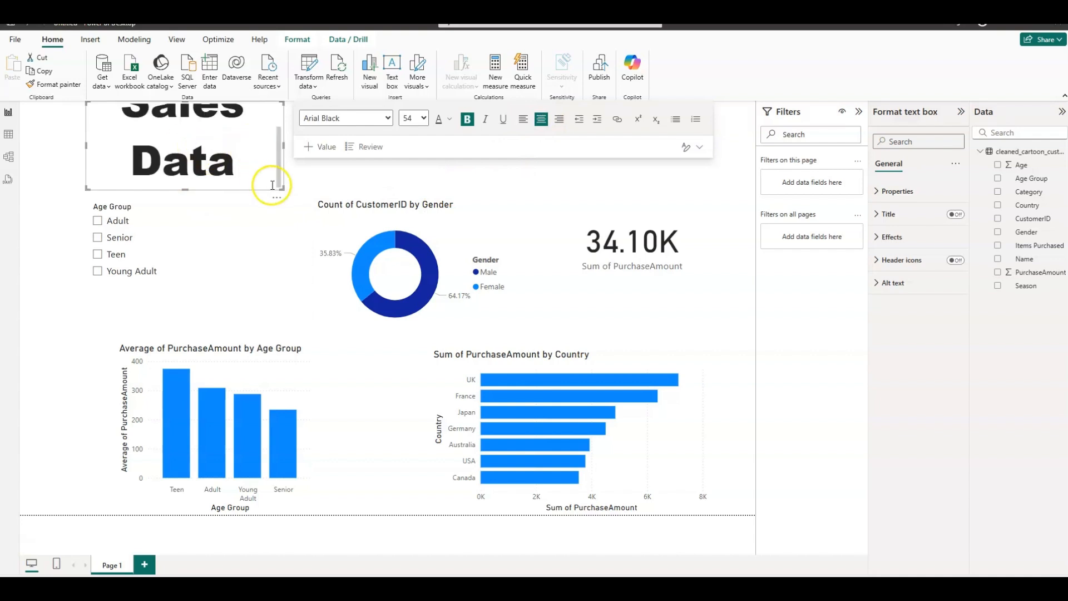
# Step: Widen the Sales Data text box to fit the title on one line and centre it above the visuals
pyautogui.moveTo(282, 192); pyautogui.dragTo(548, 178)
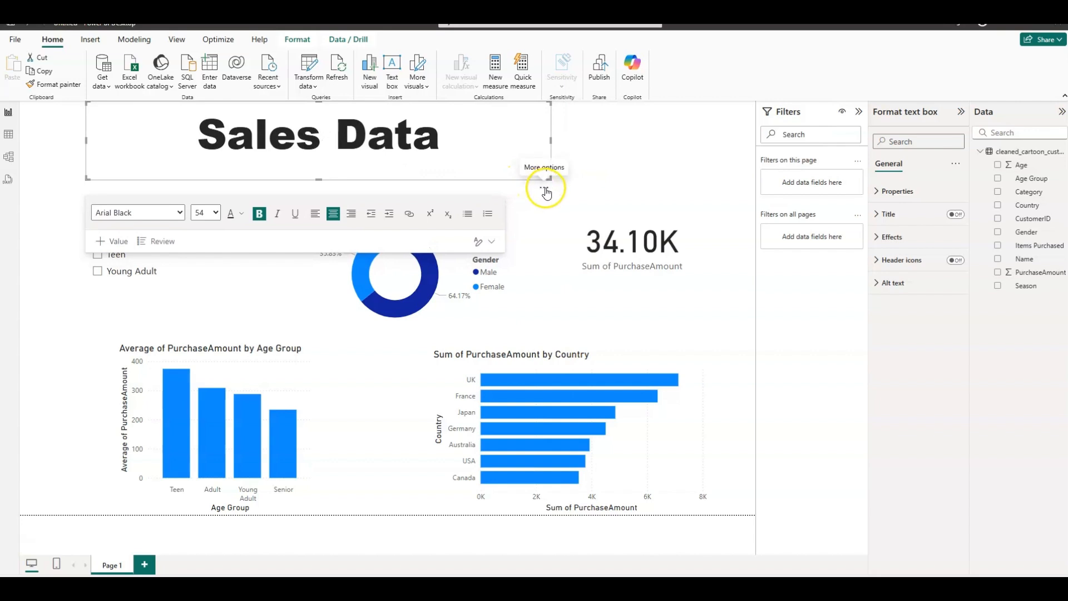
pyautogui.click(543, 190)
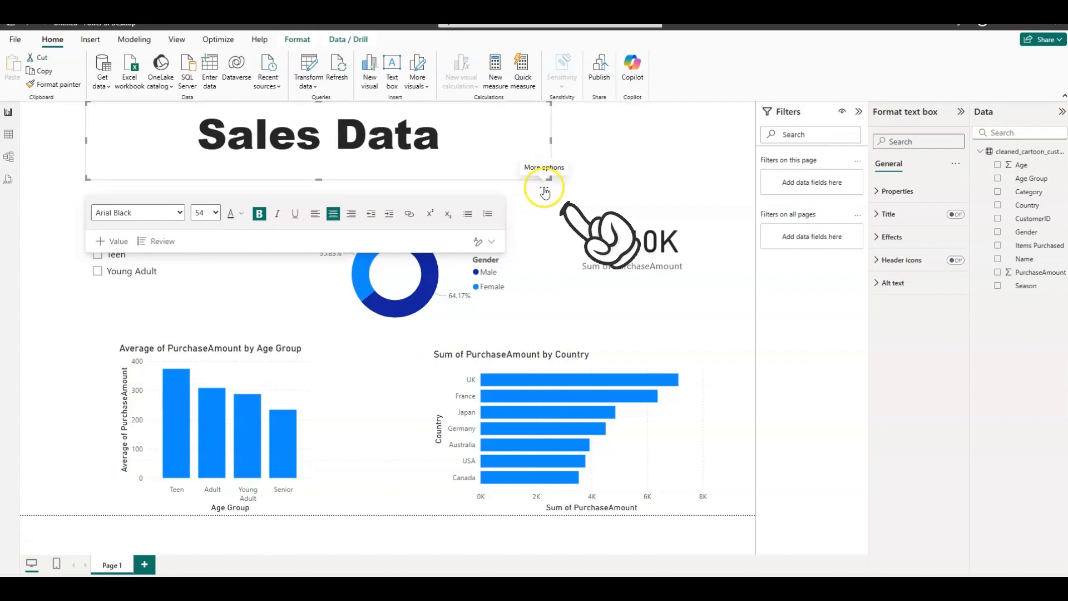
pyautogui.moveTo(549, 191); pyautogui.dragTo(651, 198)
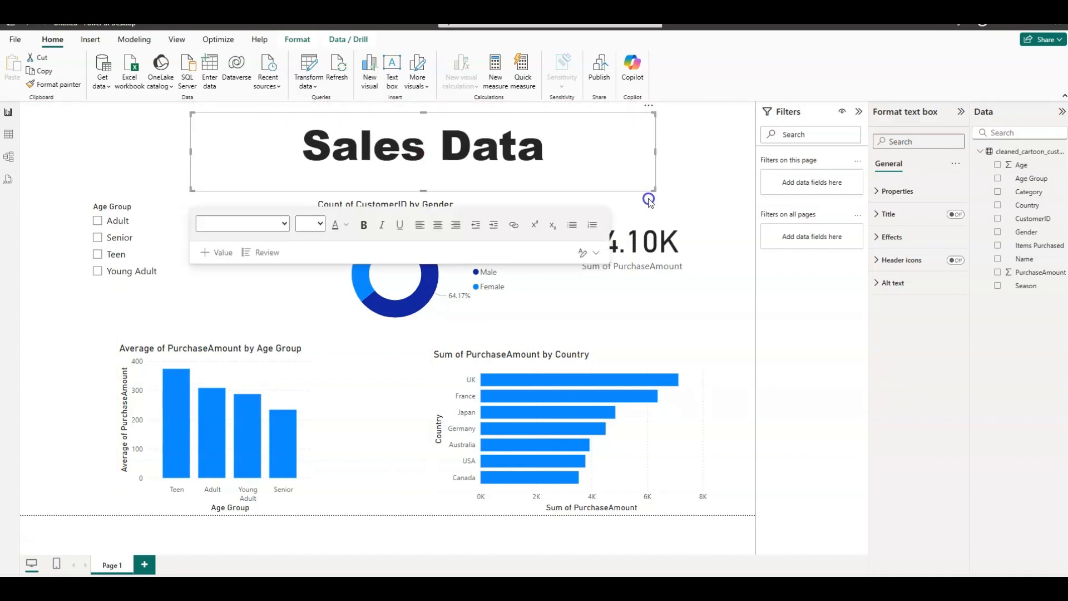
pyautogui.click(662, 330)
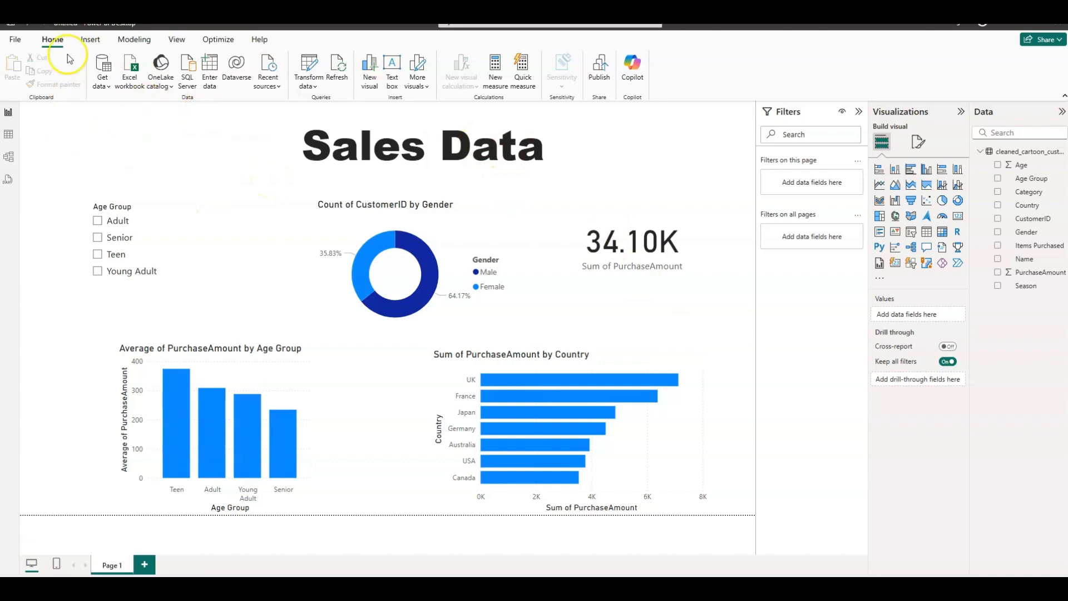
# Step: Try the Accessible City park and Accessible Tidal themes, and apply the dark grey Power BI theme to the report
pyautogui.click(177, 40)
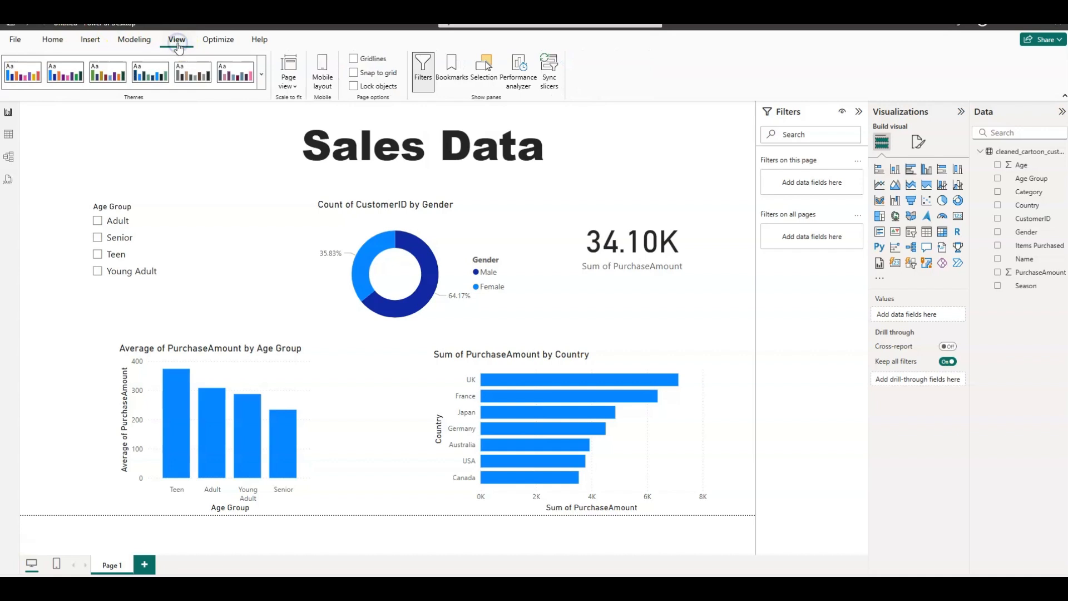
pyautogui.click(83, 82)
pyautogui.click(107, 73)
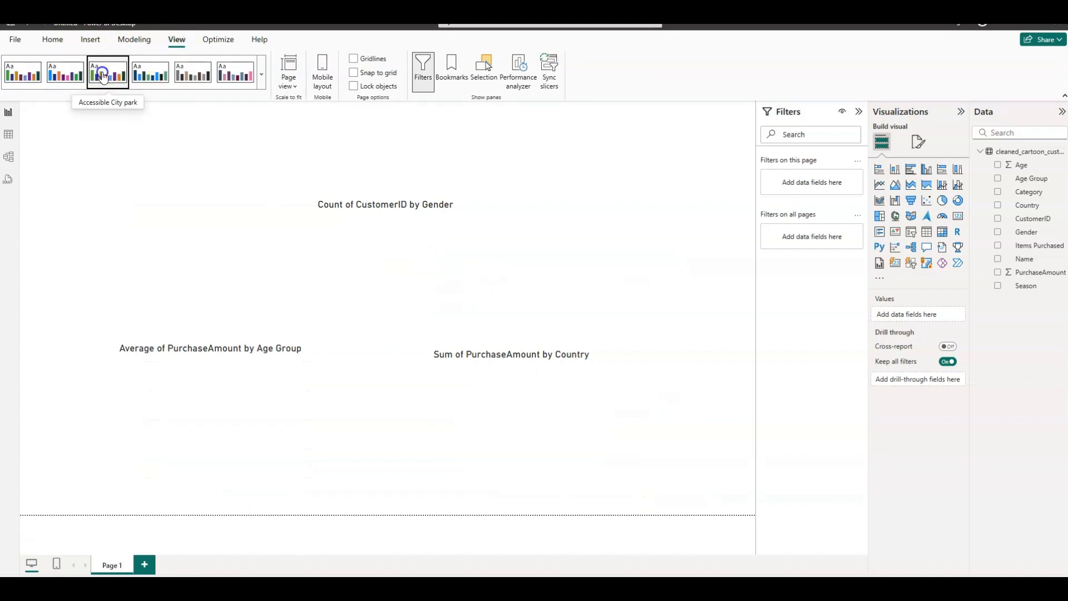
pyautogui.click(150, 73)
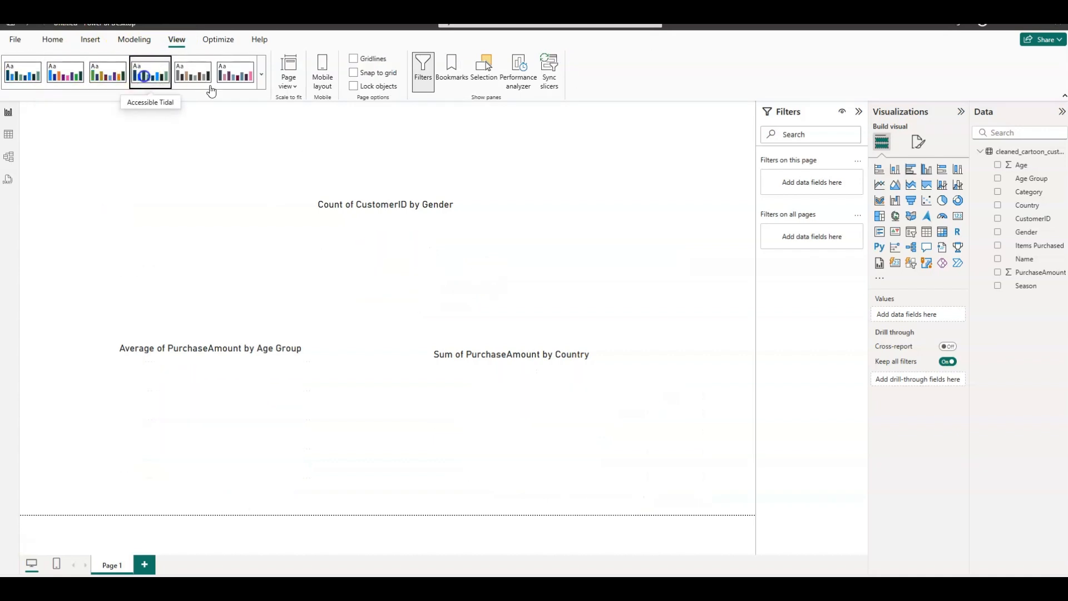
pyautogui.click(260, 74)
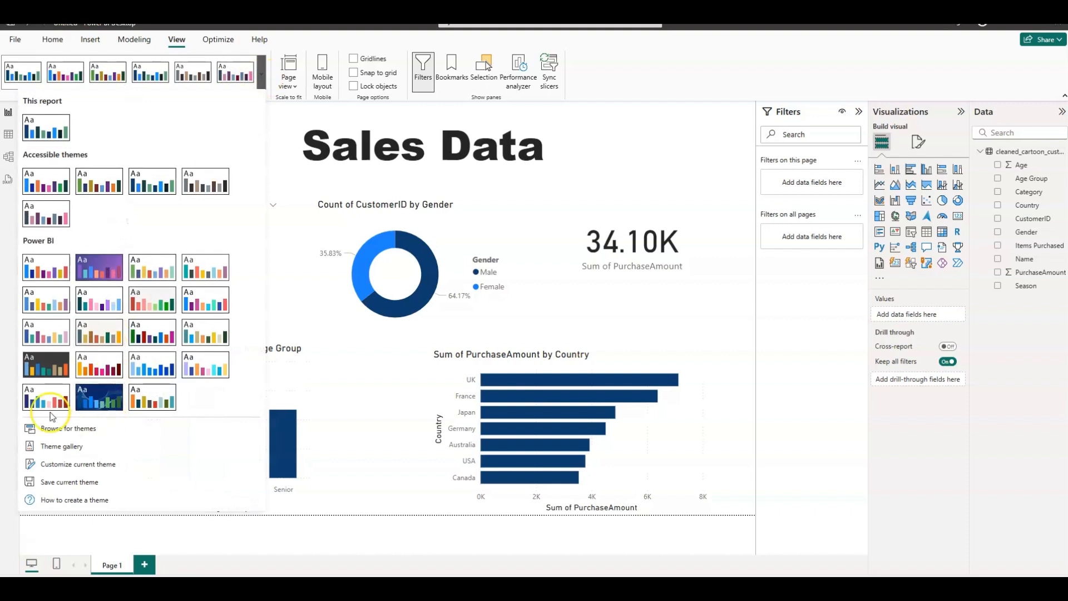
pyautogui.click(46, 365)
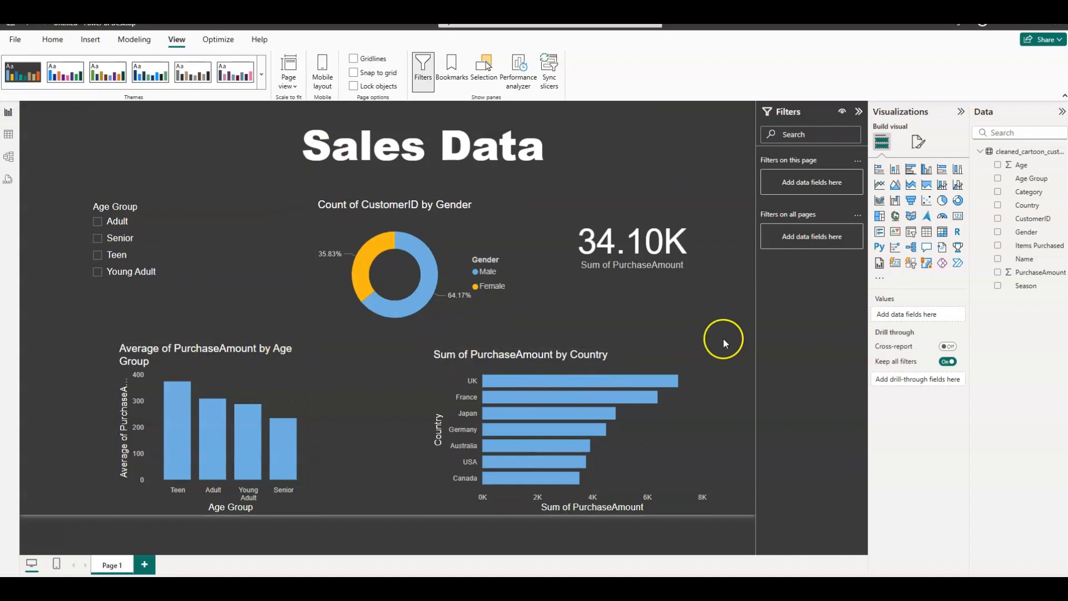
# Step: Change the title text of the bar chart of purchase amounts per country to "Purchase Amount by Country"
pyautogui.click(916, 148)
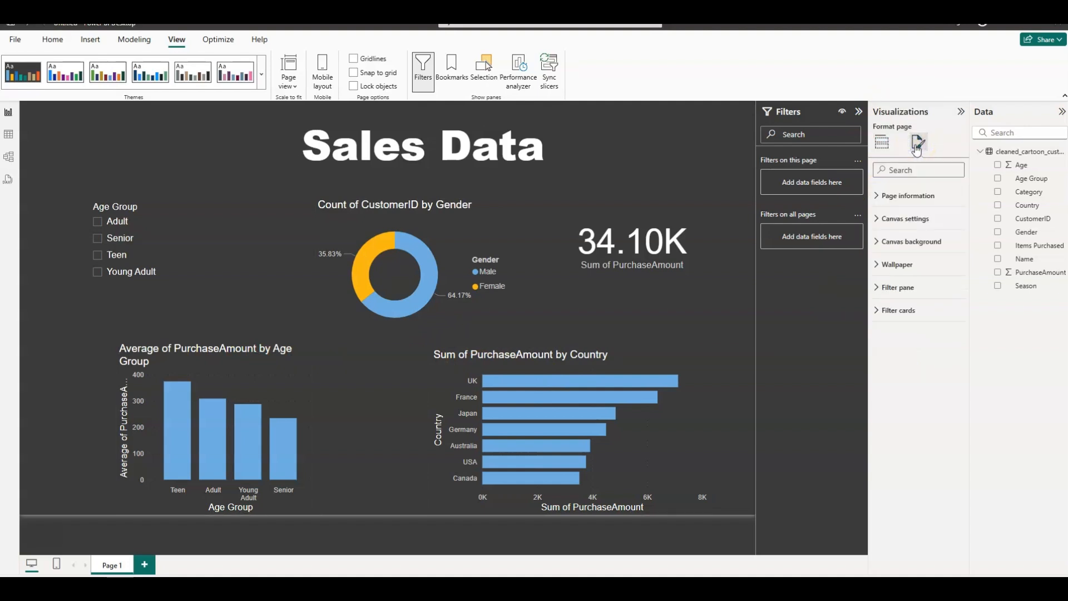
pyautogui.click(920, 146)
pyautogui.click(922, 147)
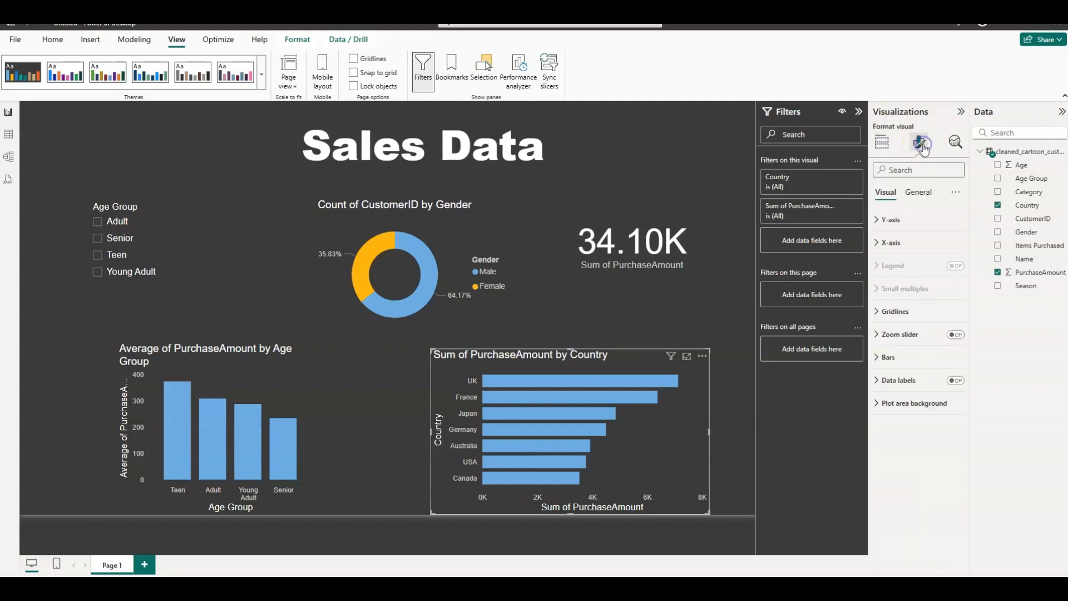
pyautogui.click(920, 195)
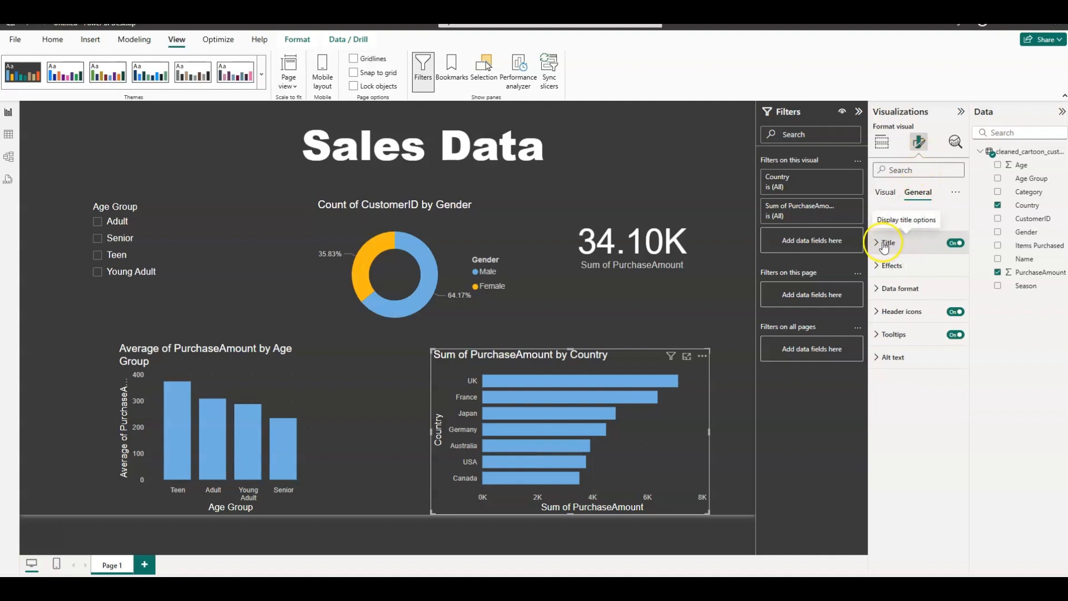
pyautogui.click(955, 243)
pyautogui.click(955, 244)
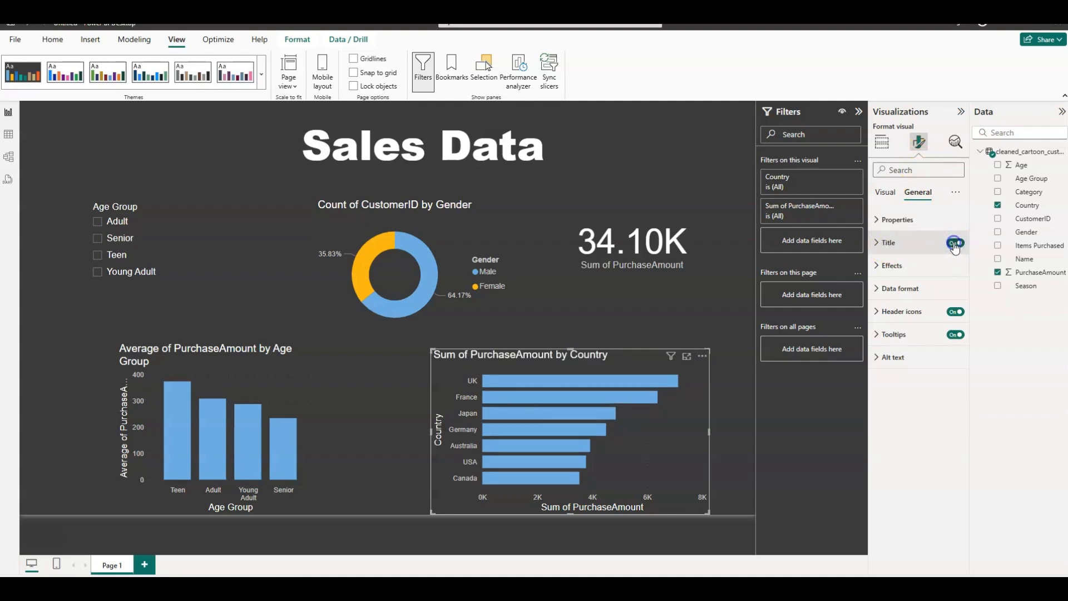
pyautogui.click(885, 248)
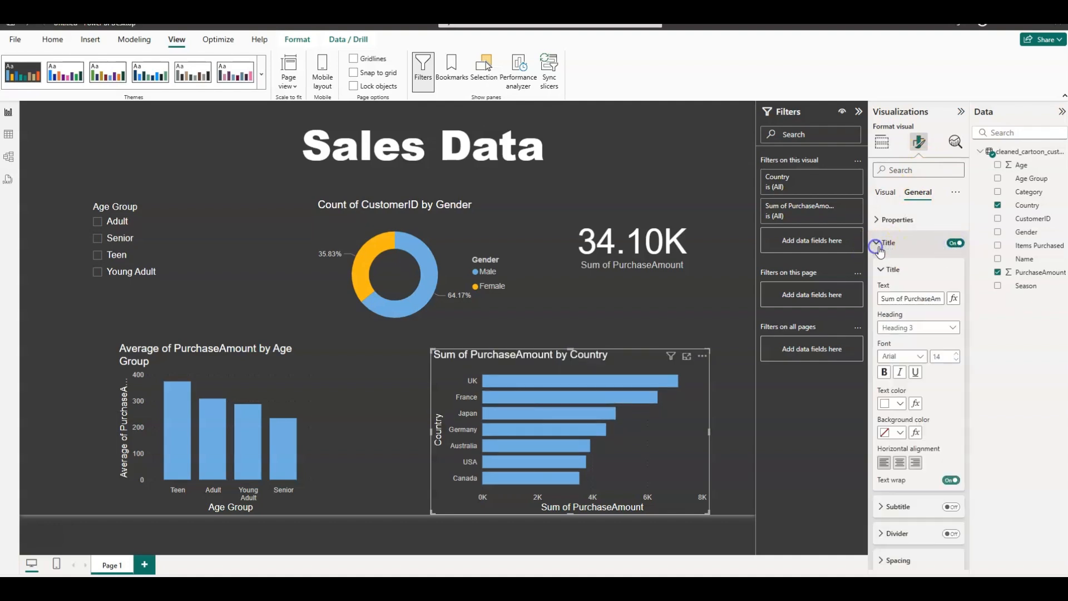
pyautogui.click(897, 298)
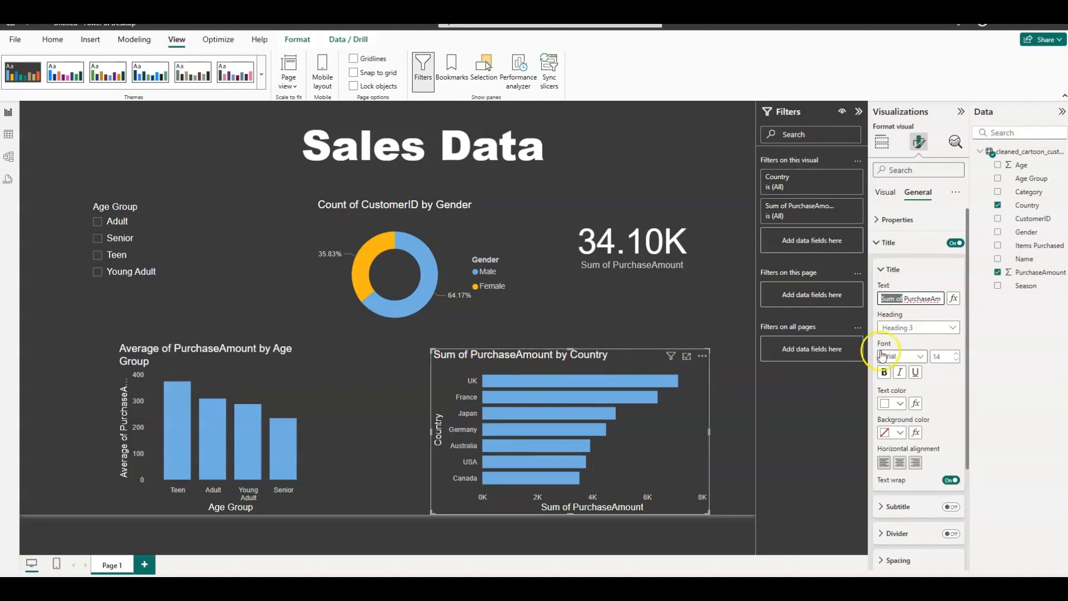
pyautogui.press('BackSpace')
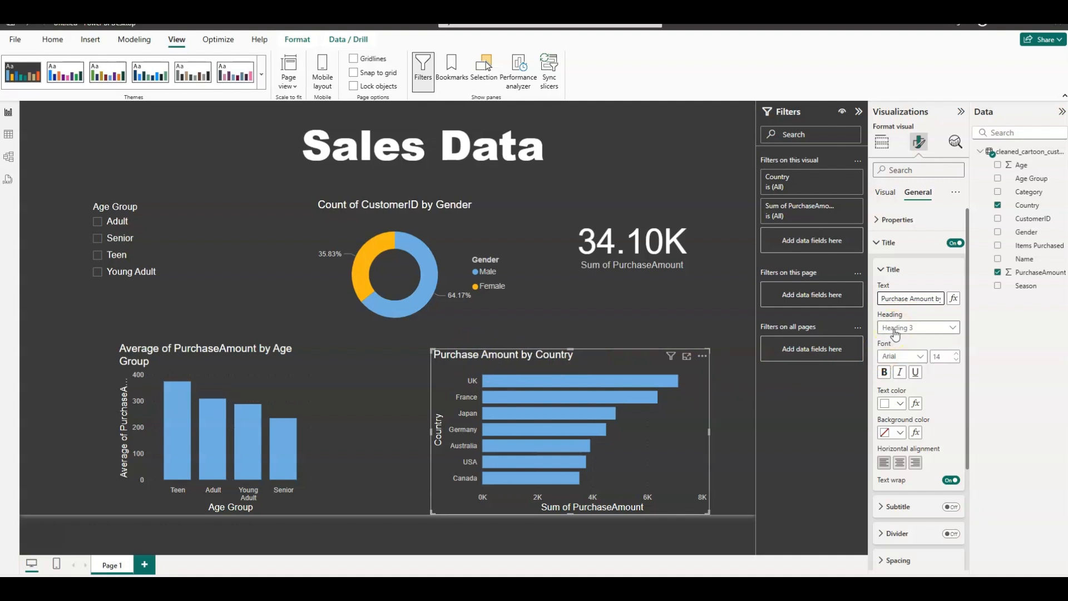
# Step: Set the country bar chart's title text colour to orange, keeping the Heading 3 style and Arial font
pyautogui.click(918, 328)
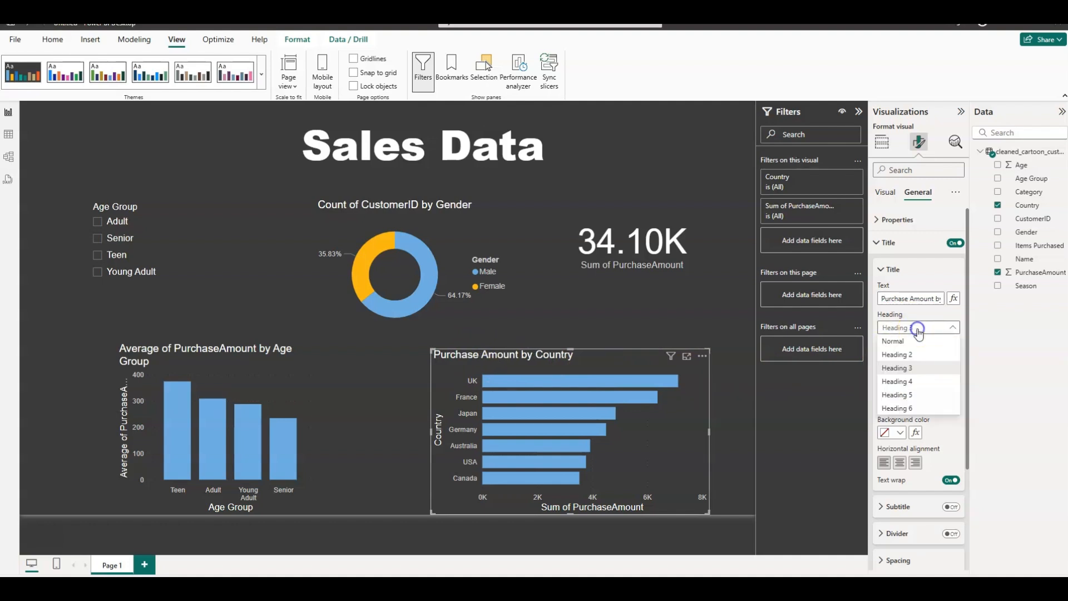
pyautogui.click(918, 328)
pyautogui.click(895, 356)
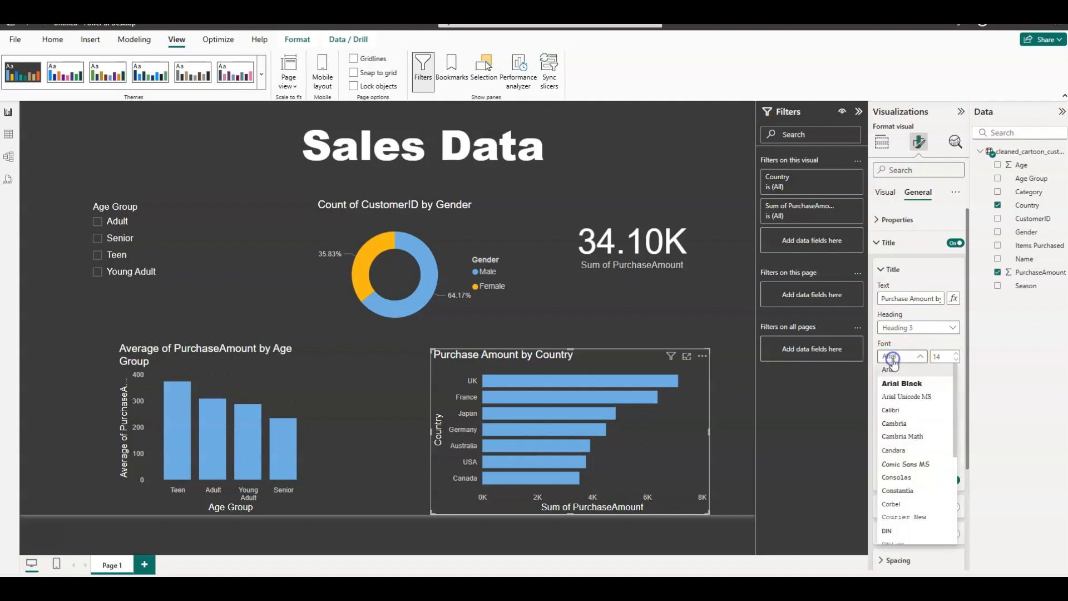
pyautogui.click(892, 358)
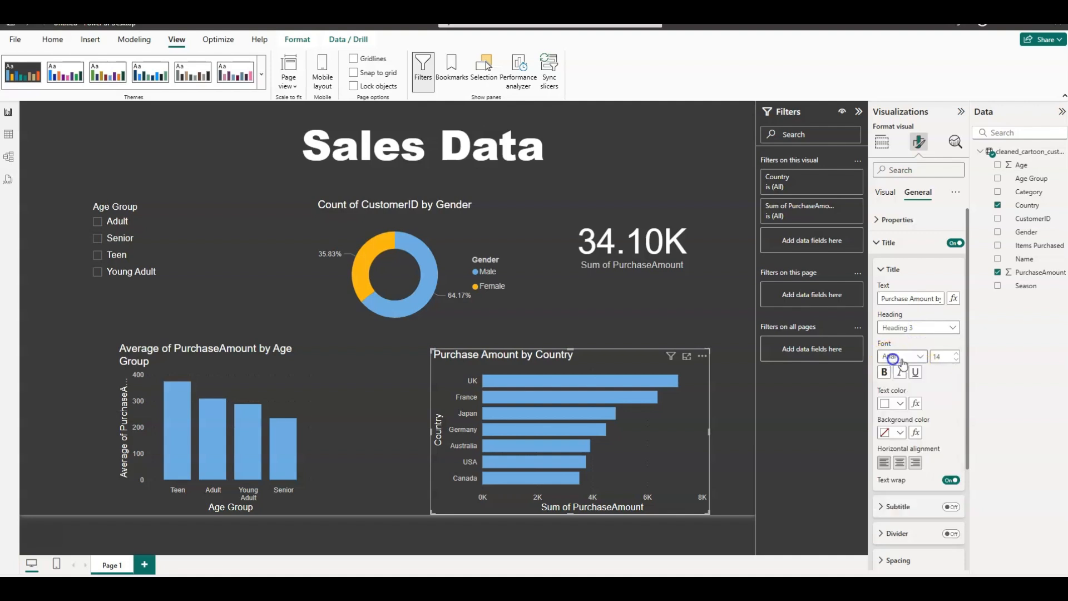
pyautogui.click(900, 404)
pyautogui.click(942, 354)
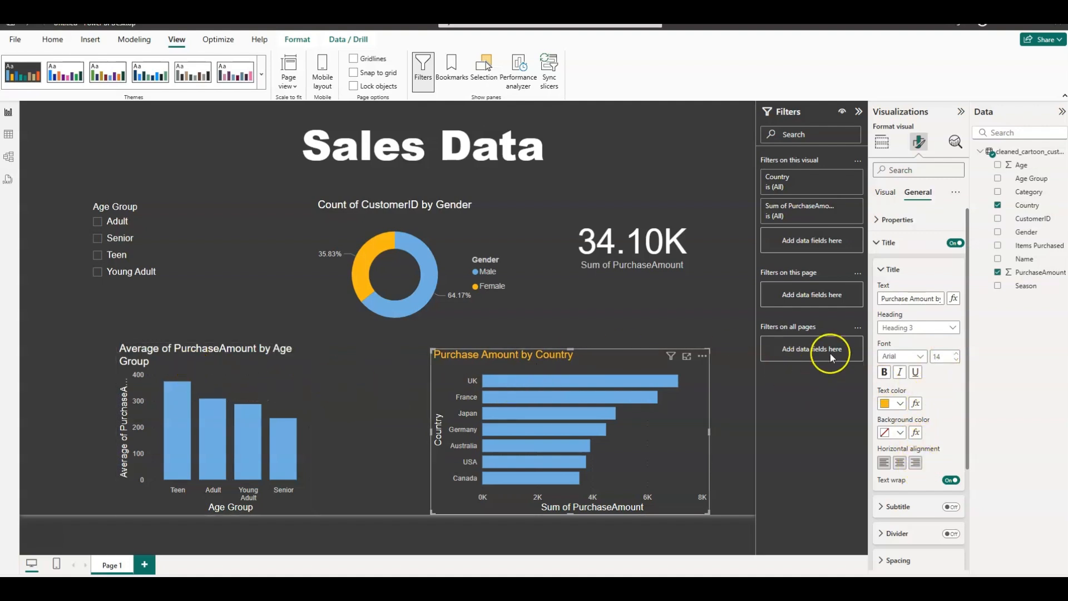
# Step: Retitle the age group column chart "Average of Purchase Amount by Age Group" and make its title text orange
pyautogui.click(231, 367)
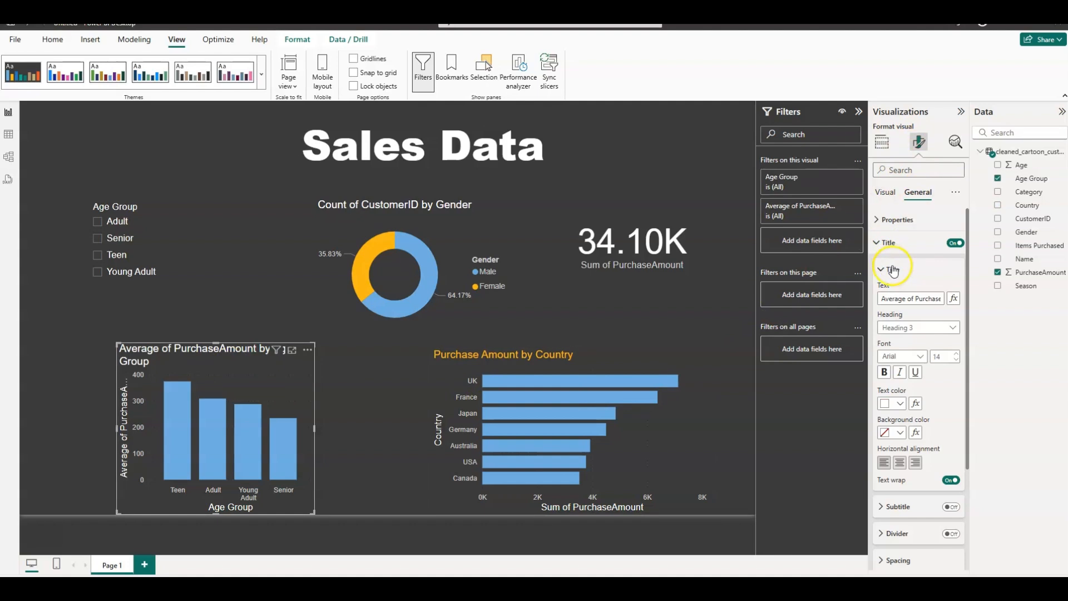
pyautogui.click(928, 298)
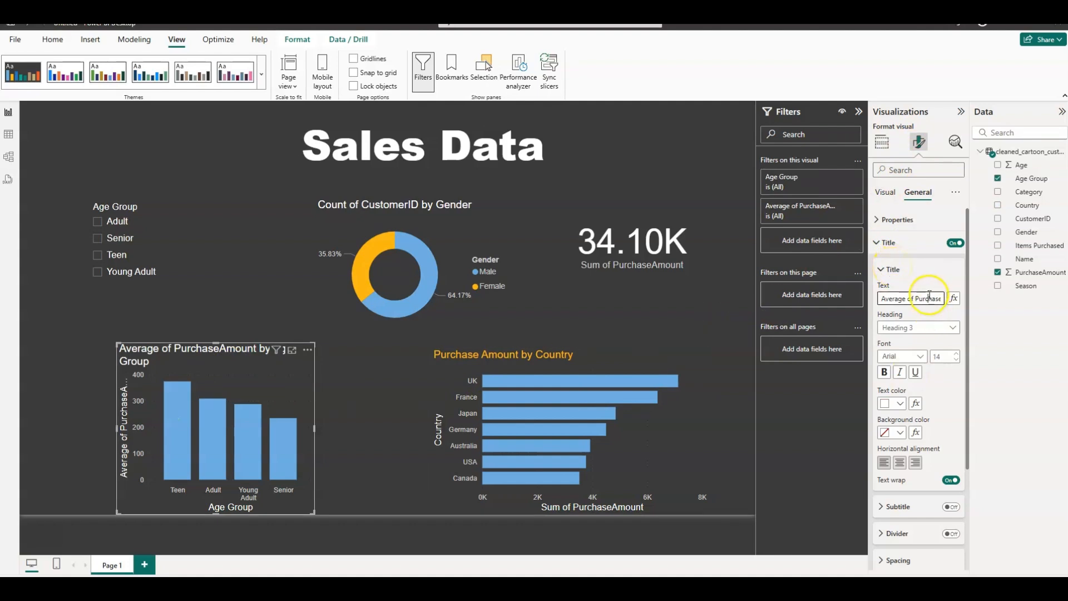
pyautogui.click(899, 403)
pyautogui.click(888, 355)
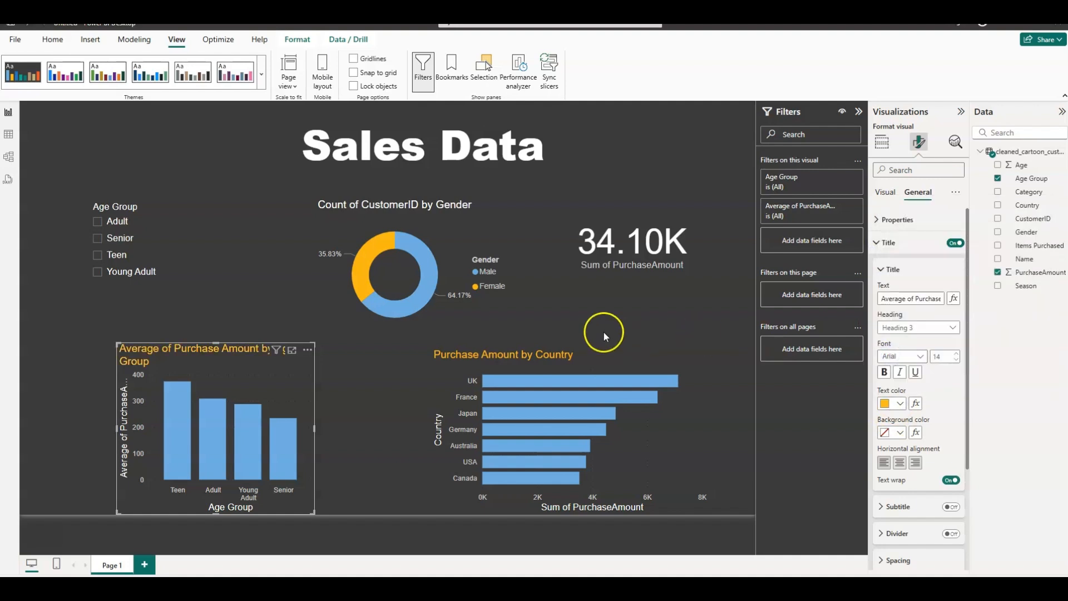
# Step: Filter the report page to the Senior age group with the slicer
pyautogui.click(97, 238)
# Step: Make the gender donut chart's title text orange and change the title to "Customer_ID by Gender"
pyautogui.click(394, 271)
pyautogui.click(448, 225)
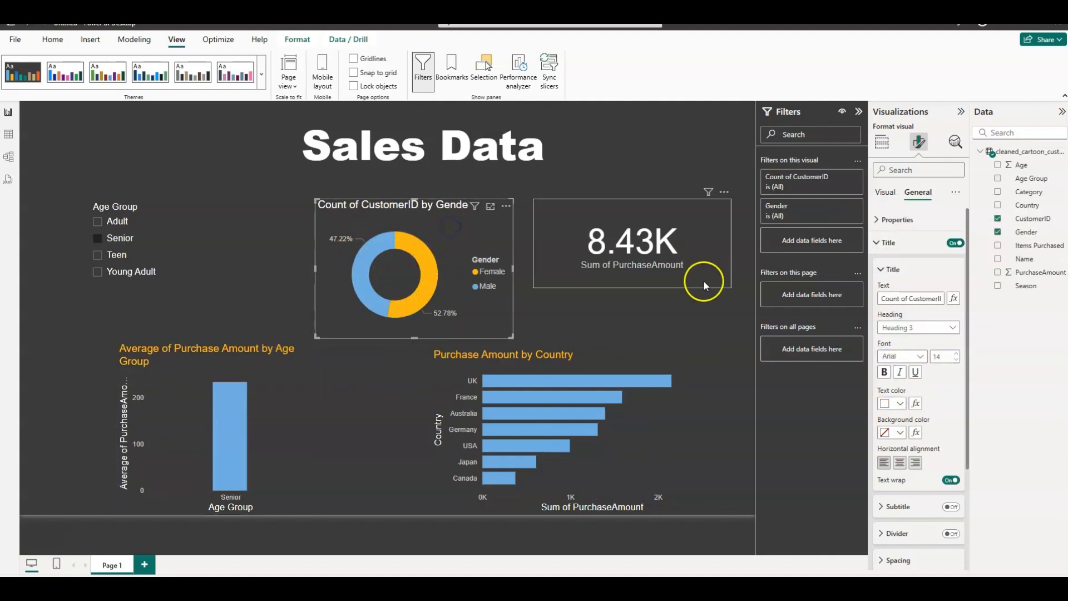
pyautogui.click(899, 404)
pyautogui.click(894, 357)
pyautogui.click(887, 315)
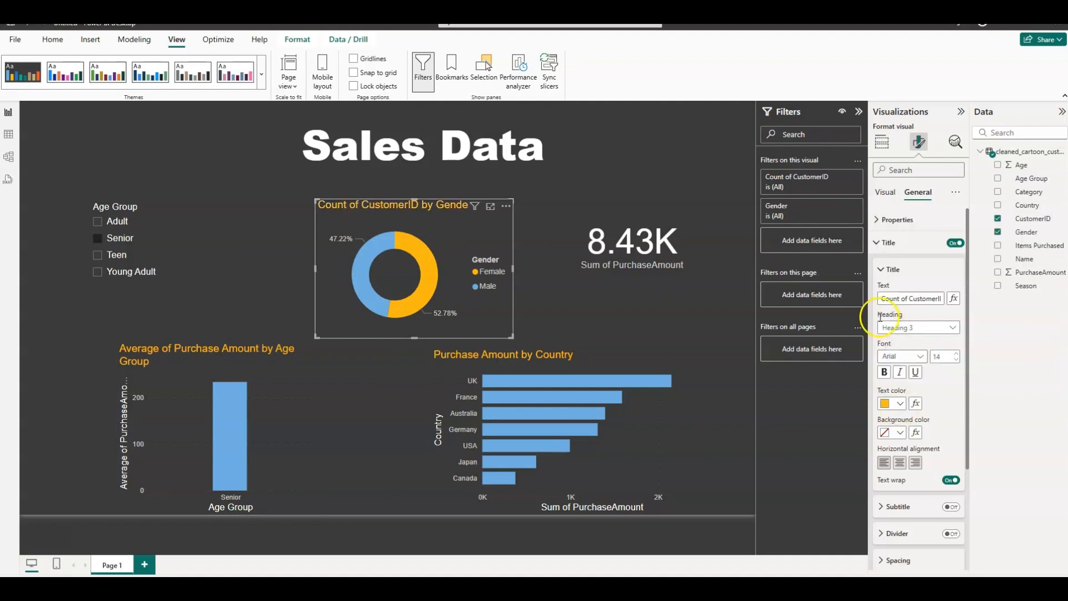
pyautogui.click(514, 250)
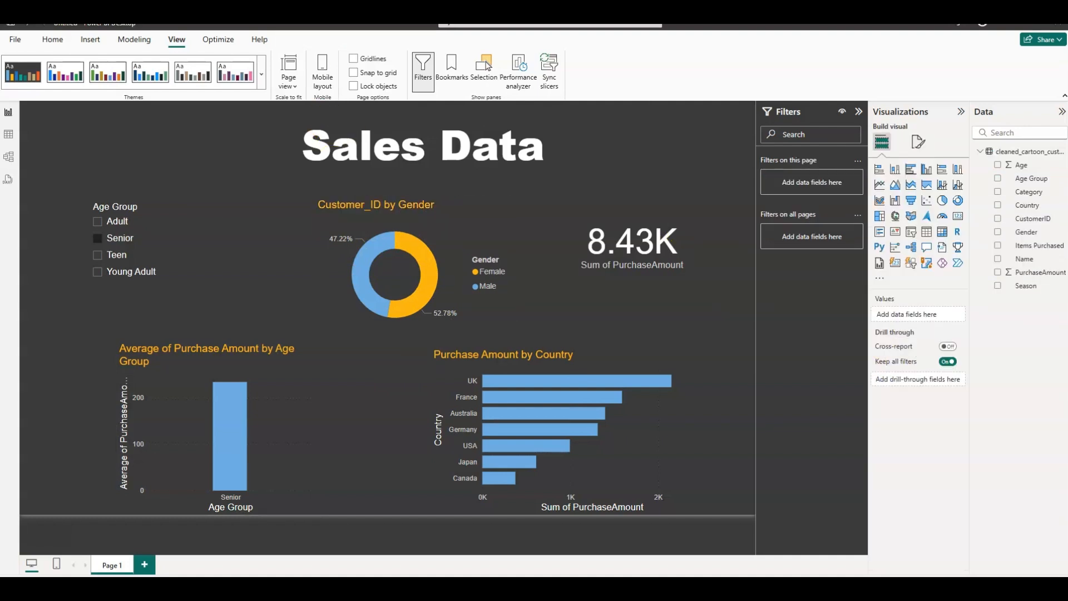